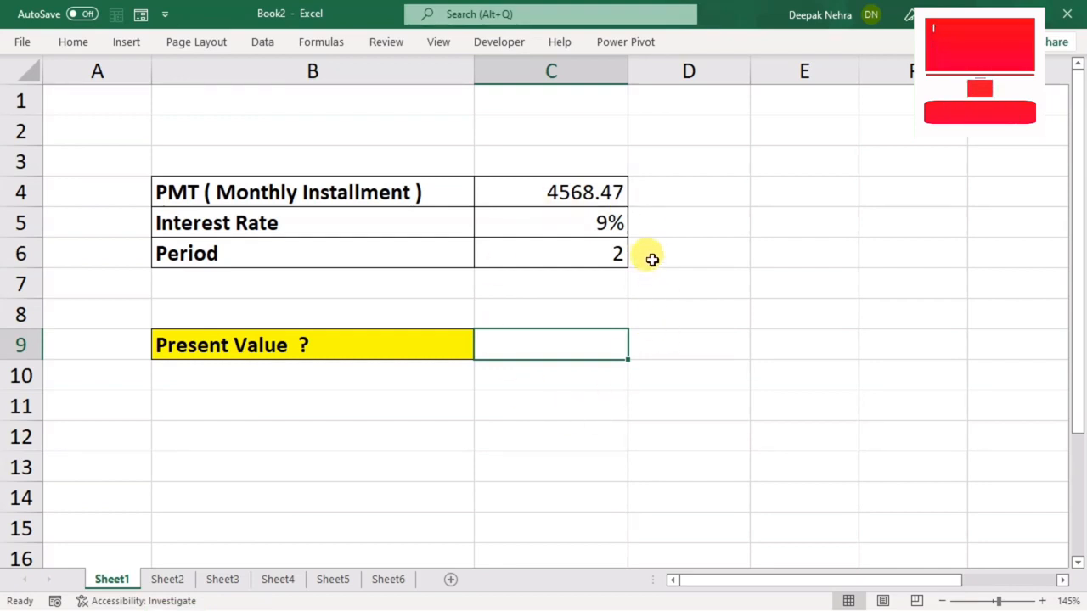
- Examine the monthly installment, interest rate and period values in C4:C6
click(523, 192)
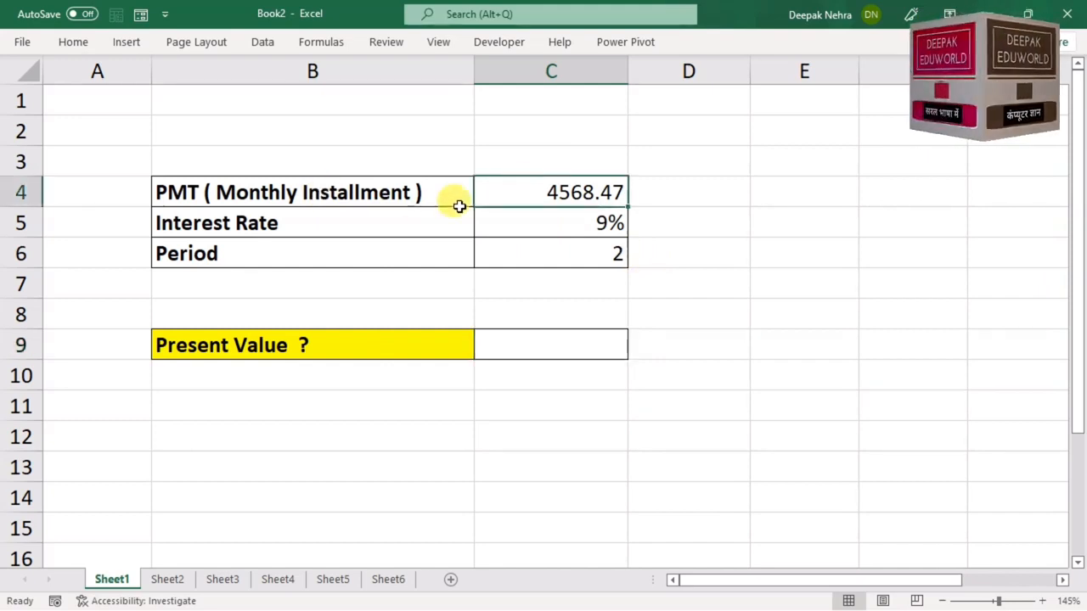
click(515, 219)
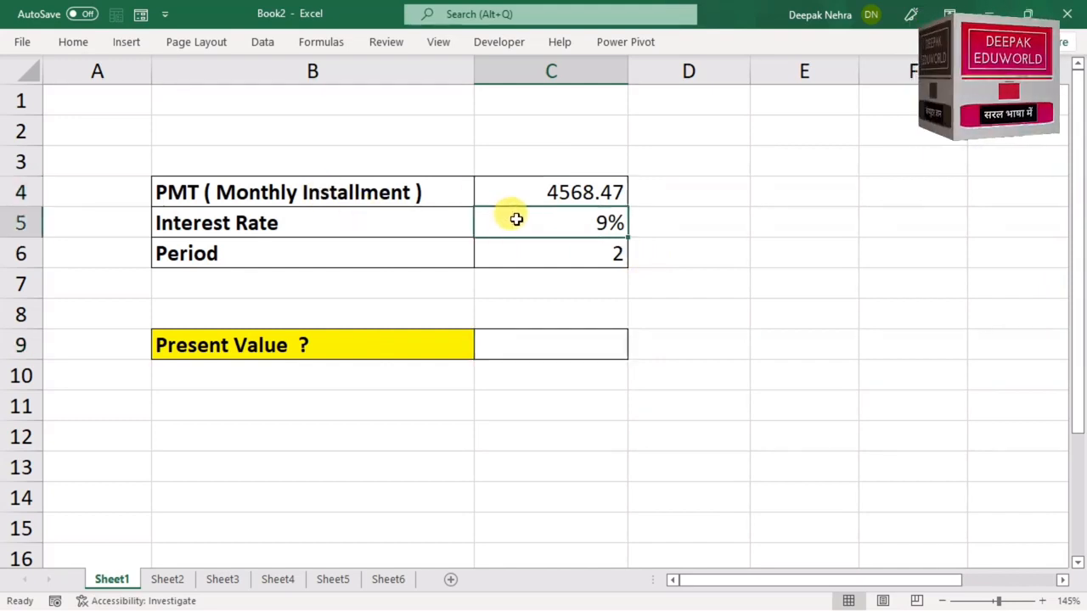
click(556, 253)
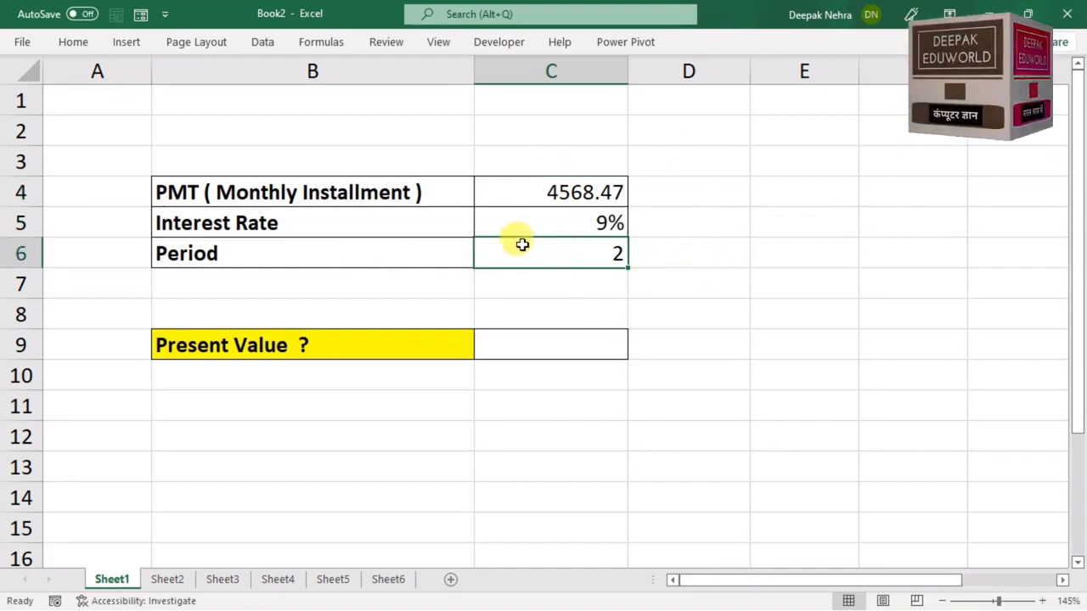
click(517, 190)
click(516, 222)
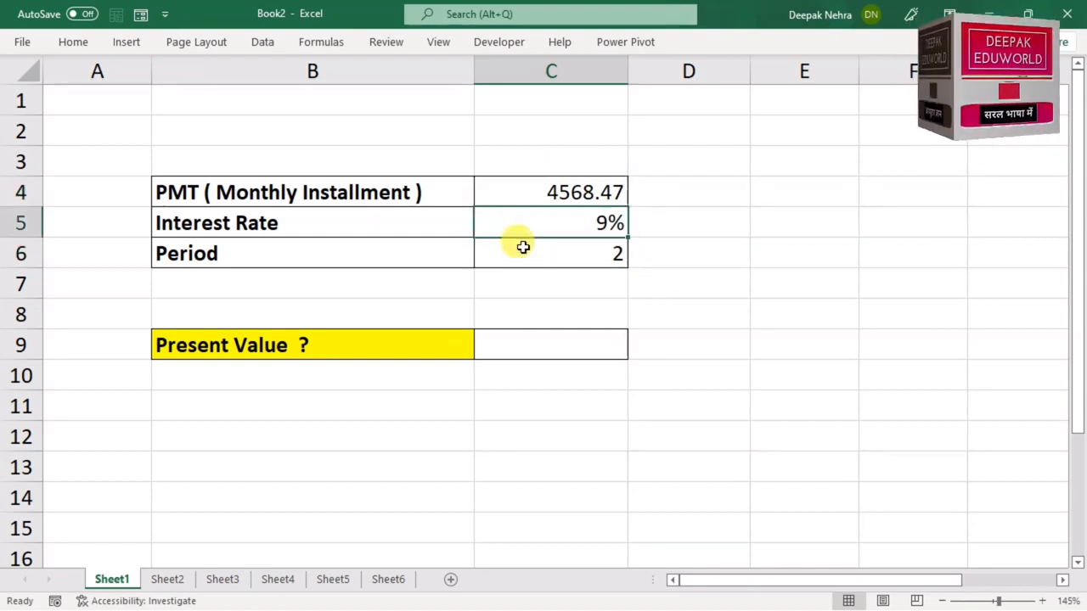
click(522, 254)
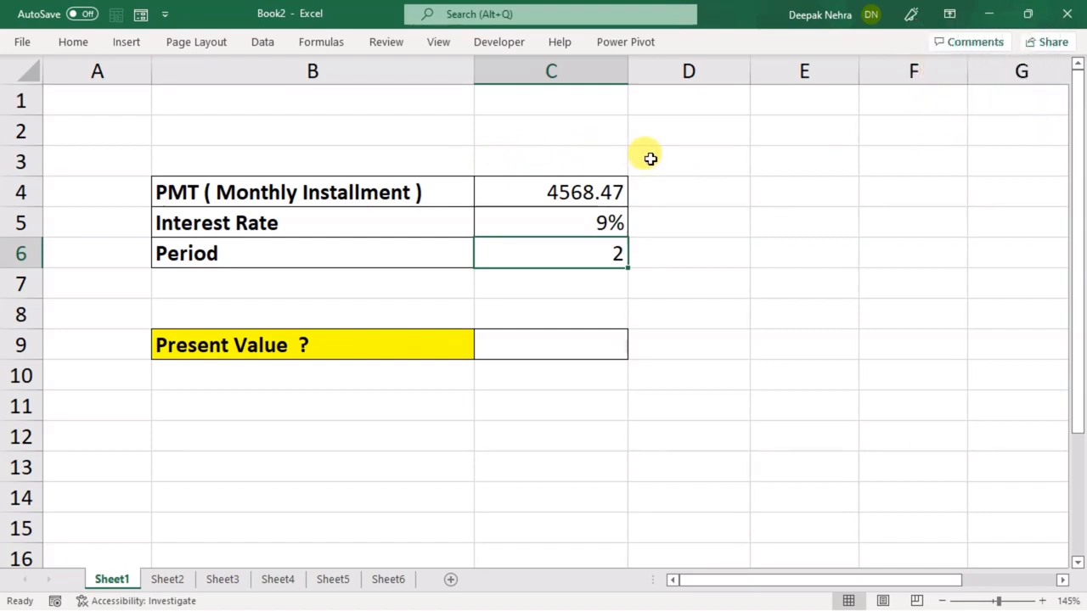
- Start a PV formula in the Present Value cell C9, using the interest rate C5/12 as the rate argument
click(529, 337)
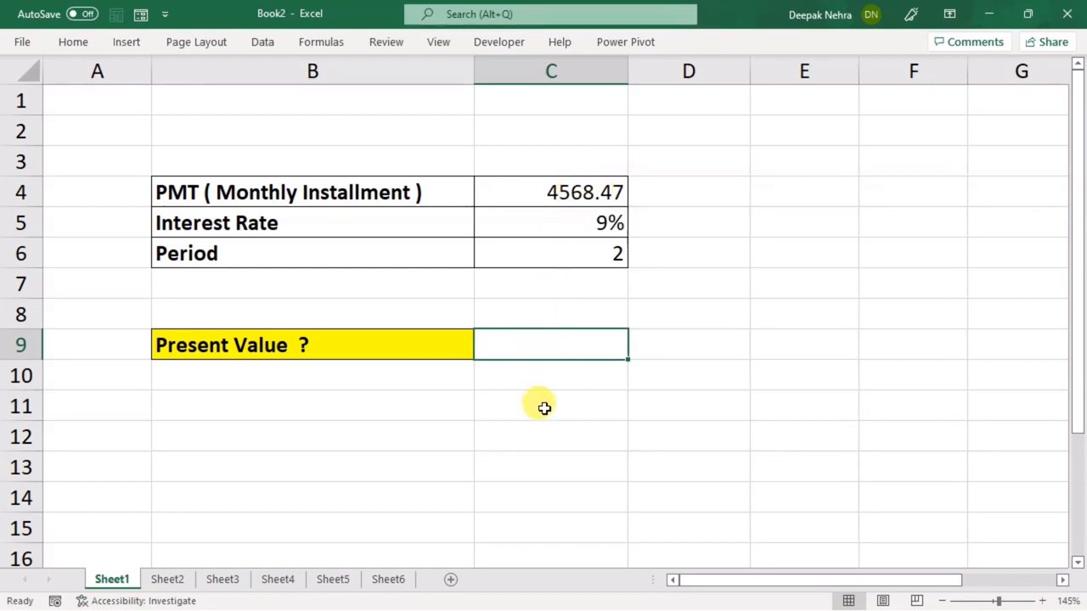
text(=)
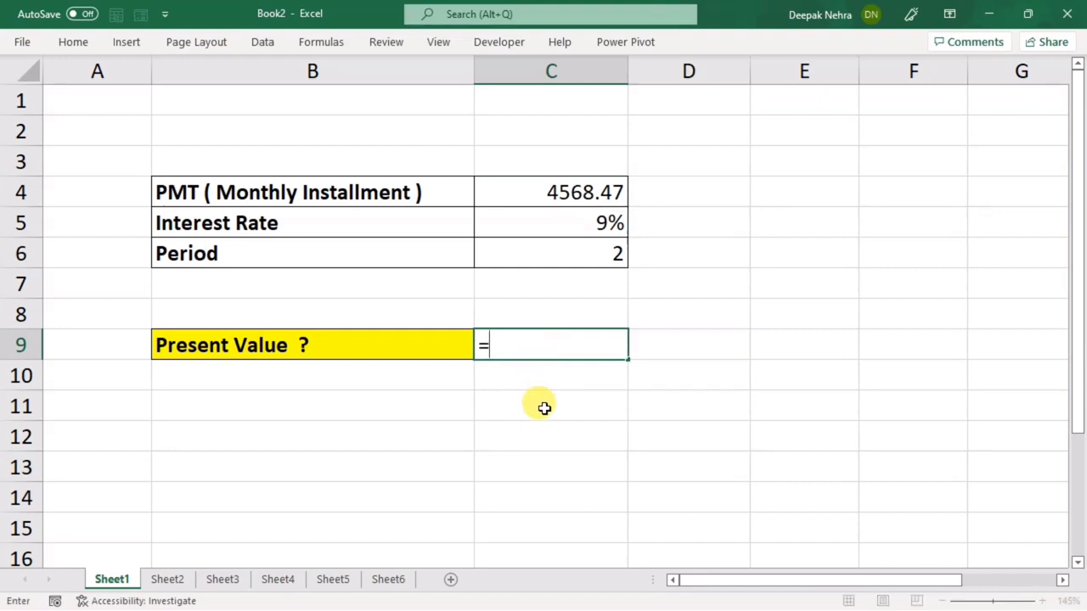
text(pv)
key(Tab)
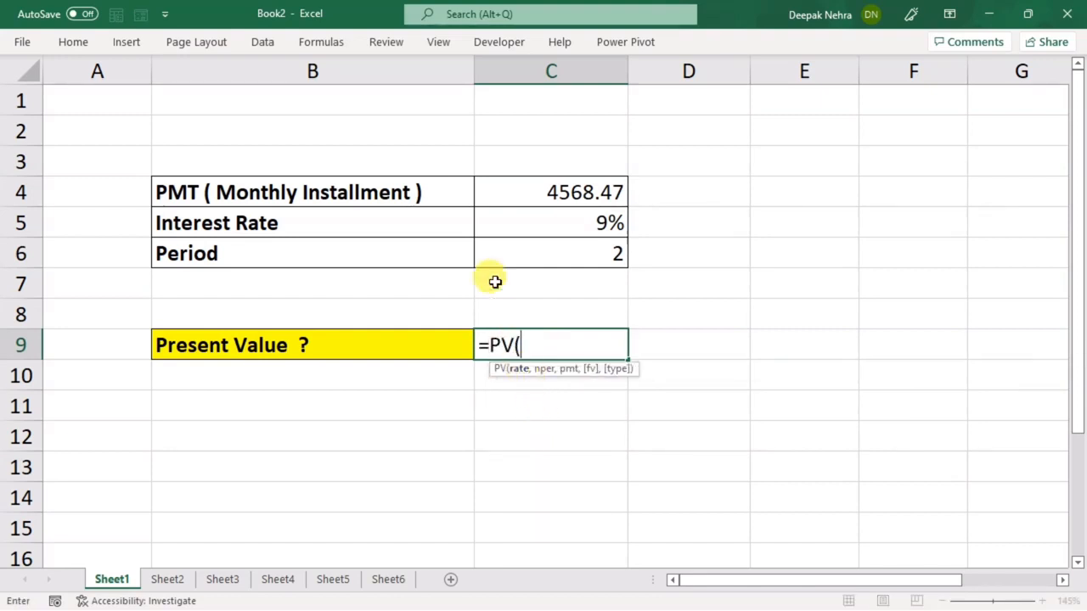
click(556, 217)
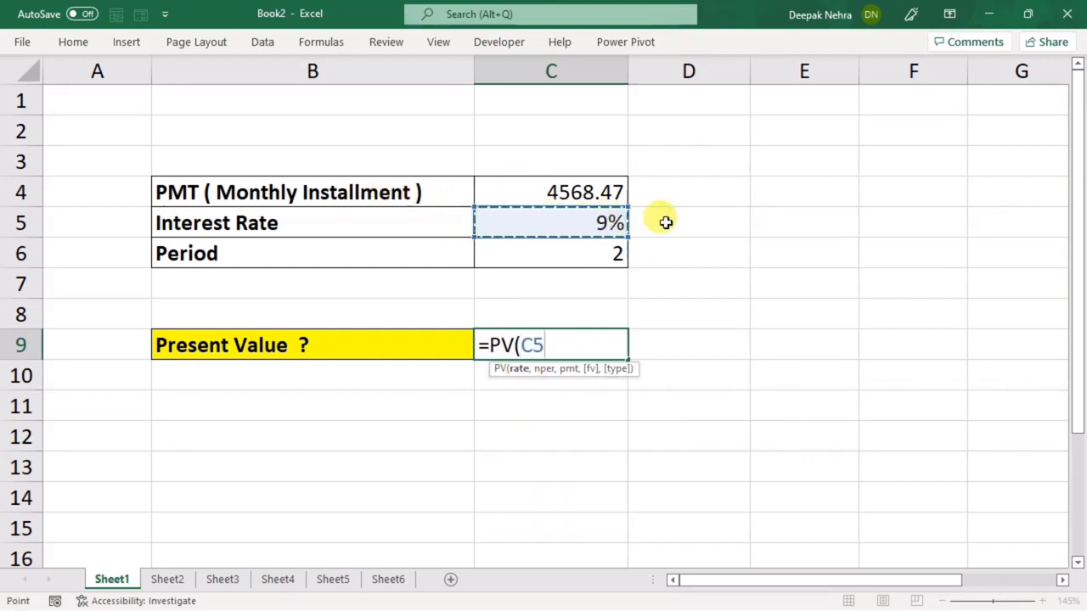
text(/)
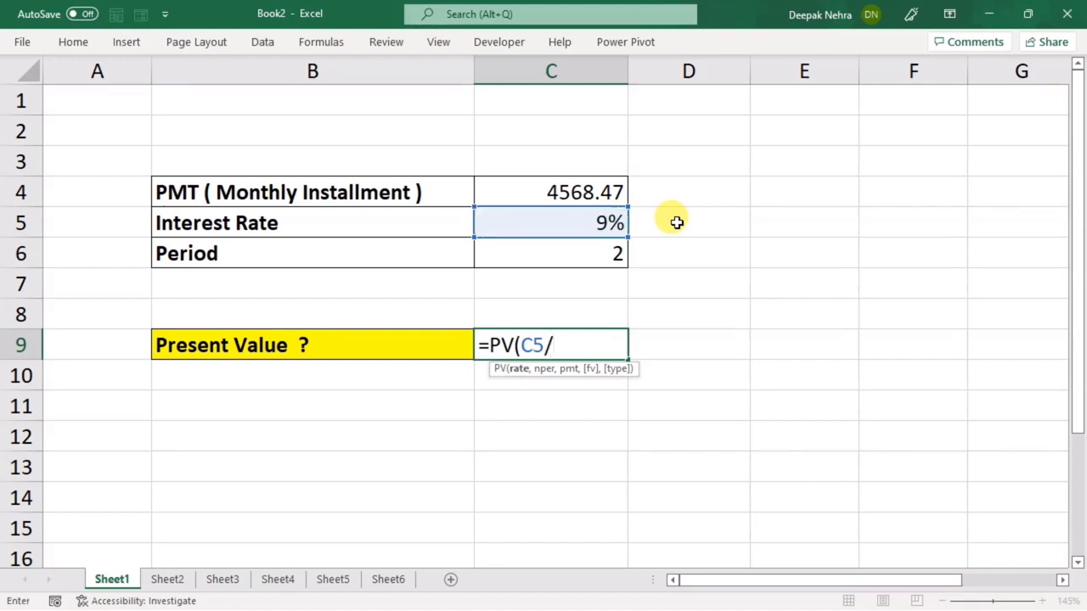
text(12)
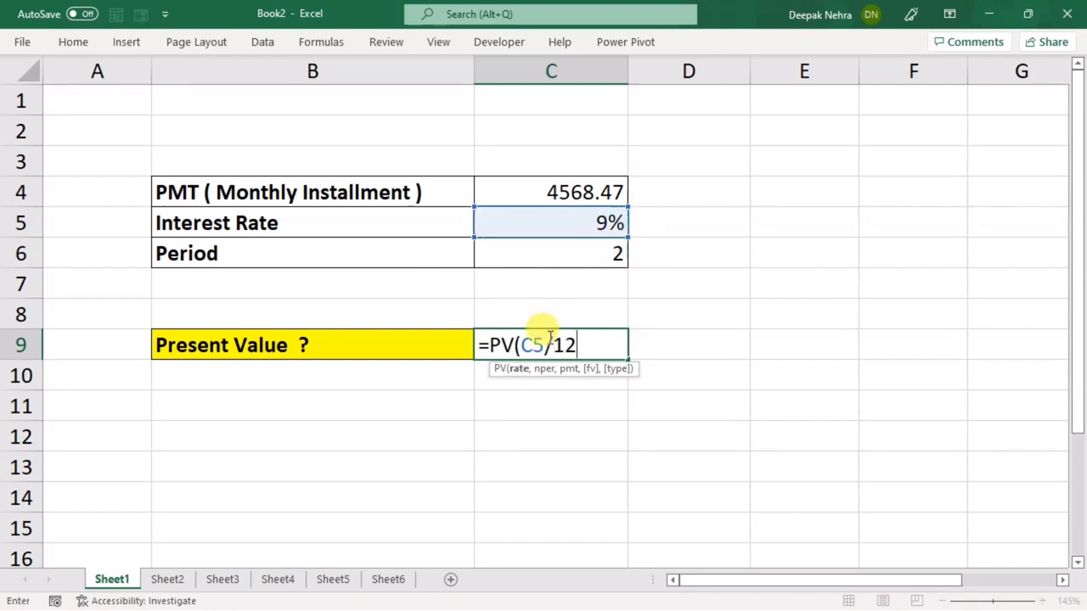
- Complete the PV formula in C9 with C6*12 as nper, C4 as pmt, an empty fv and type 0
text(,)
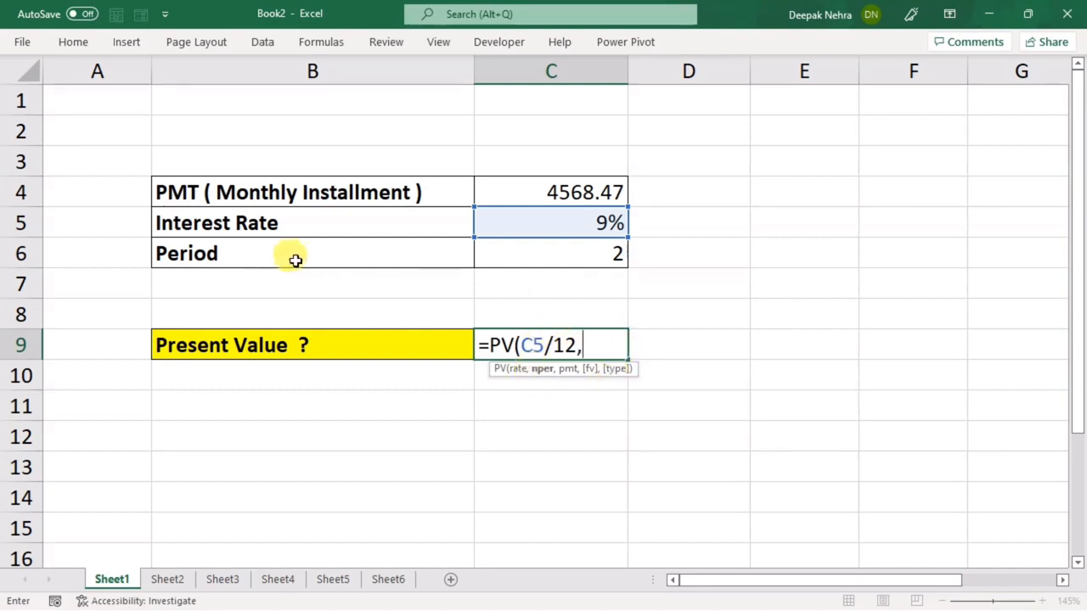
click(556, 248)
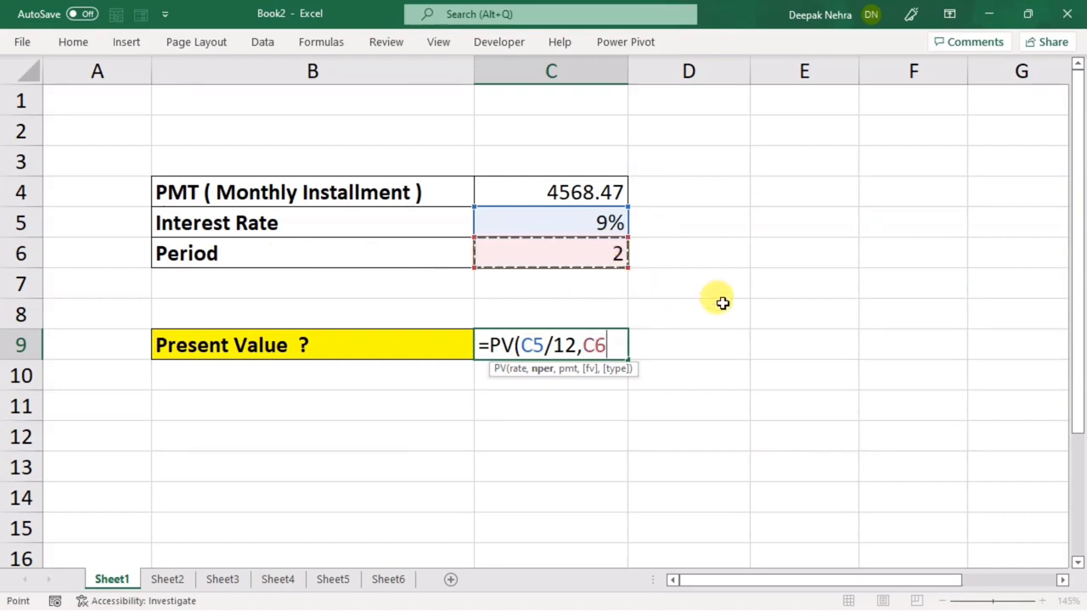
text(*12)
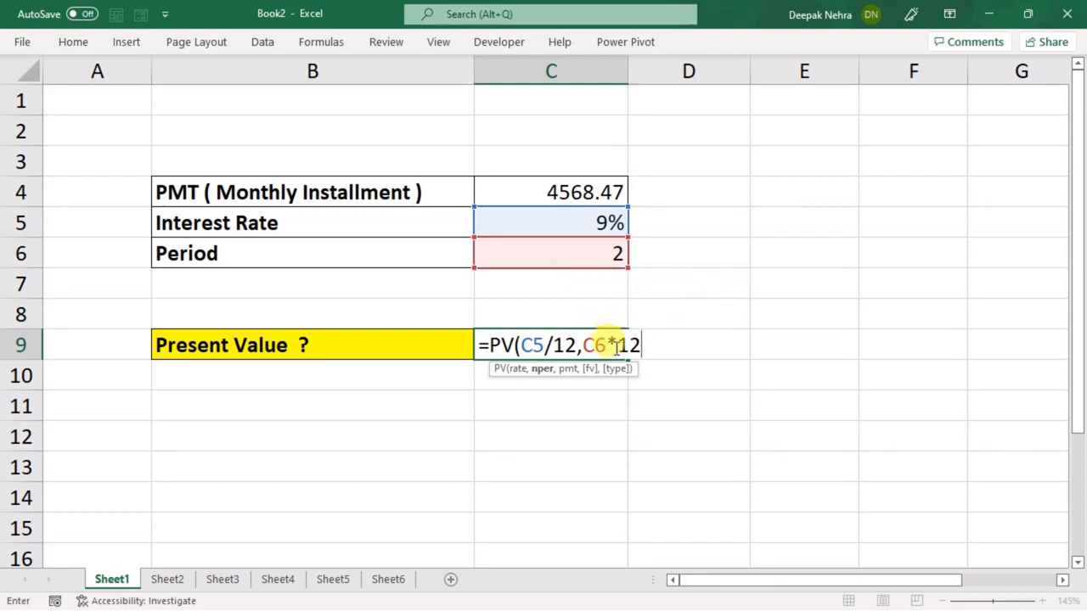
text(,)
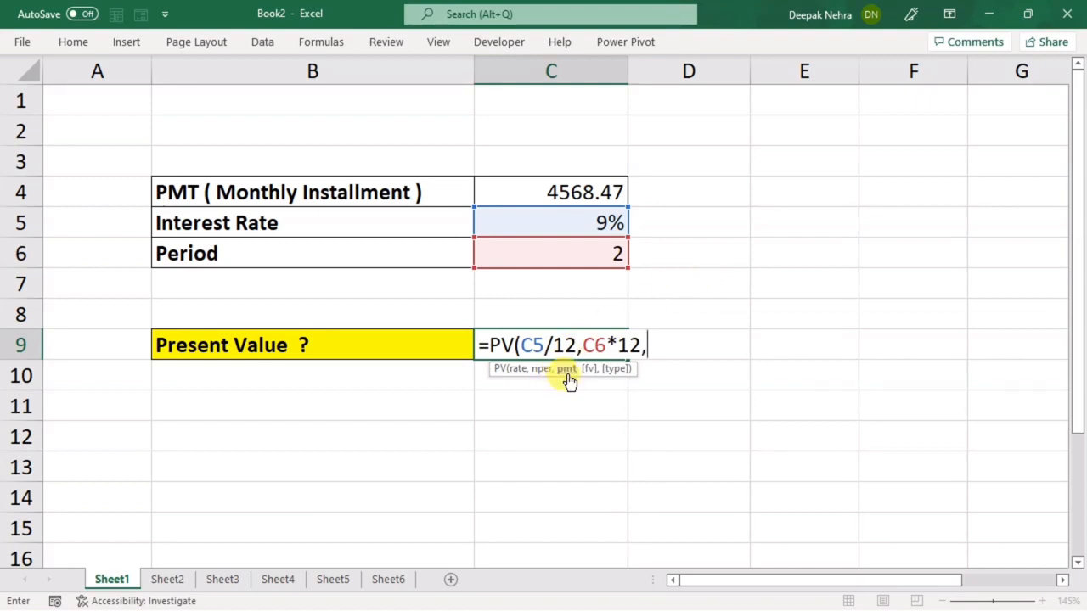
click(537, 191)
text(,)
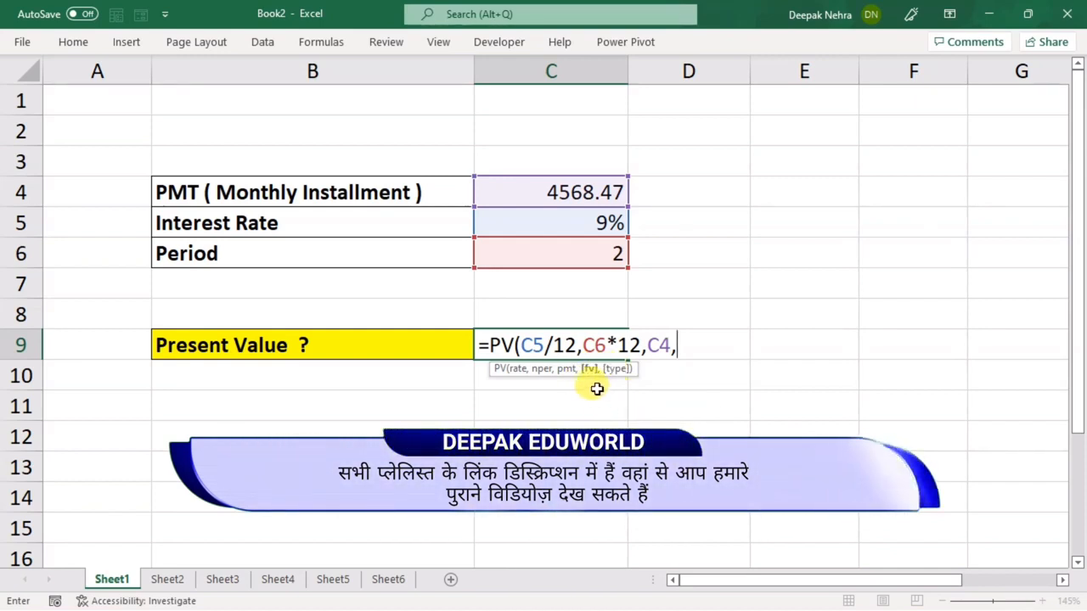
text(,)
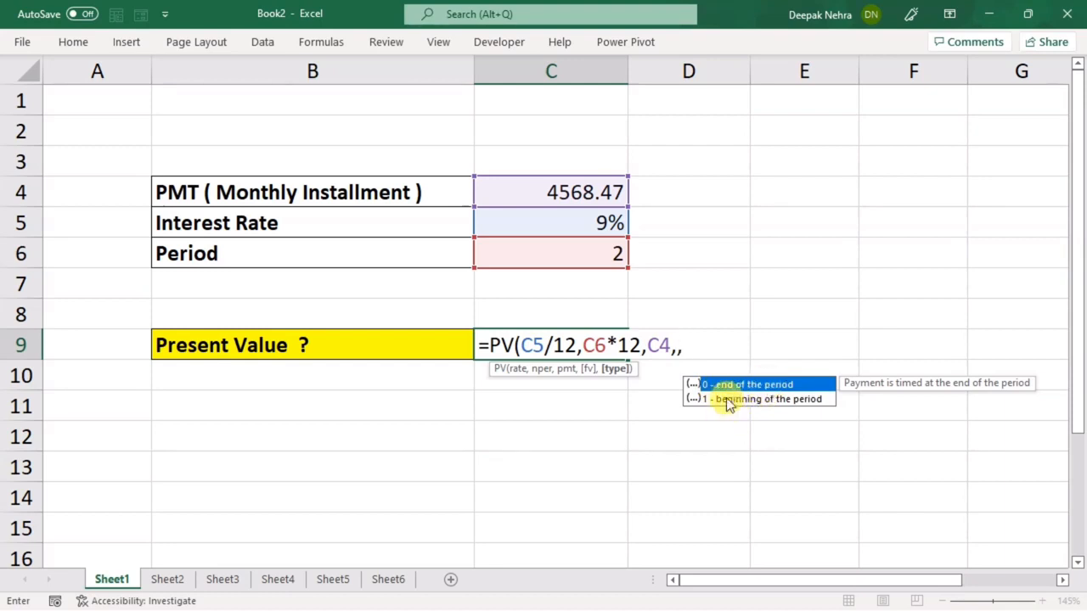
text(0)
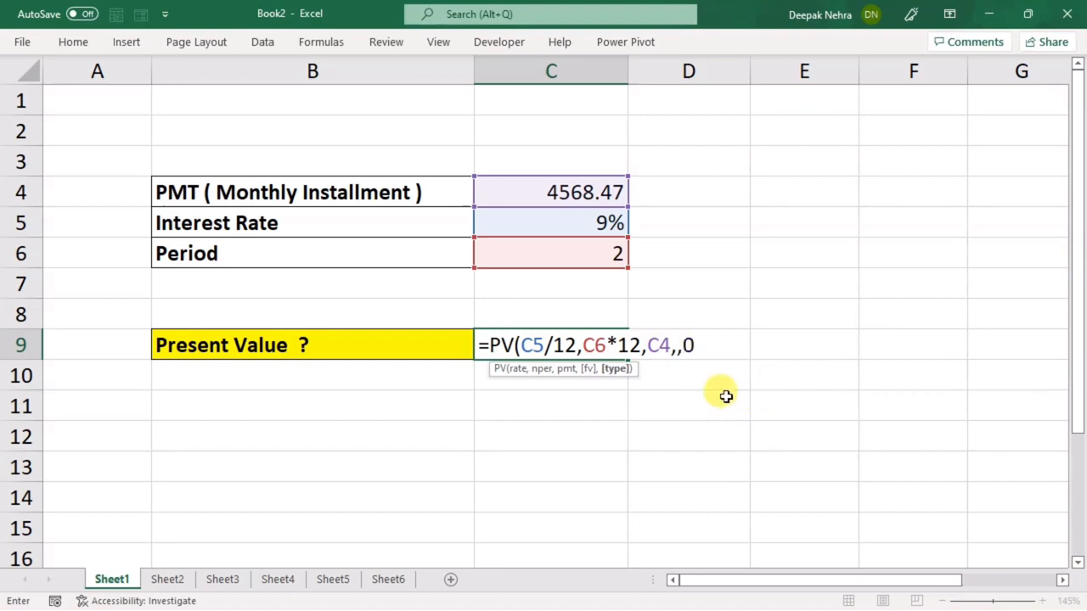
text())
key(Return)
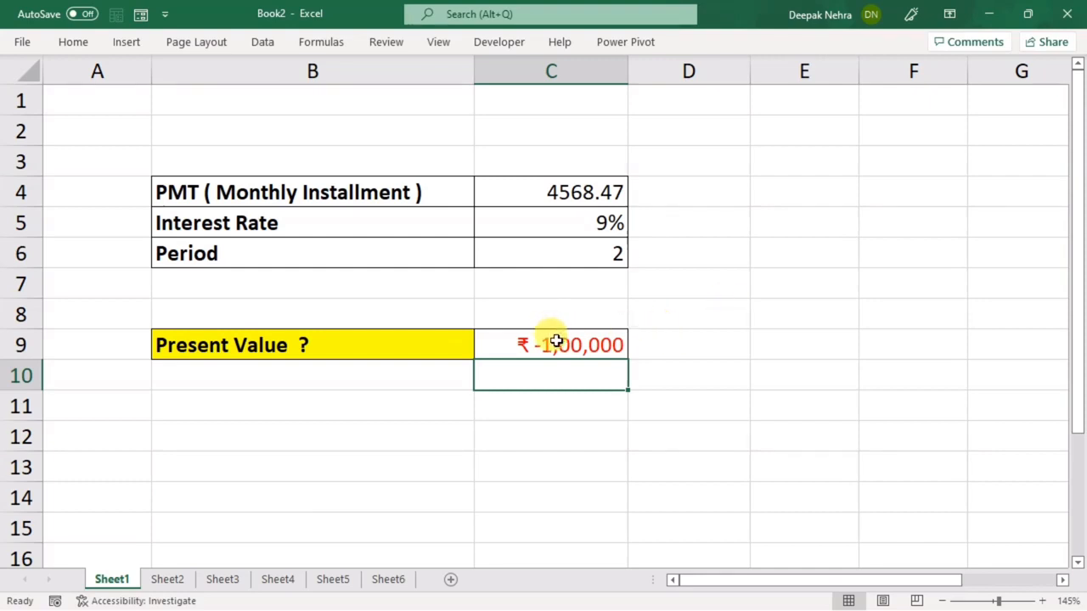
- Make the monthly installment in C4 negative, setting it to -4568.47
double_click(536, 191)
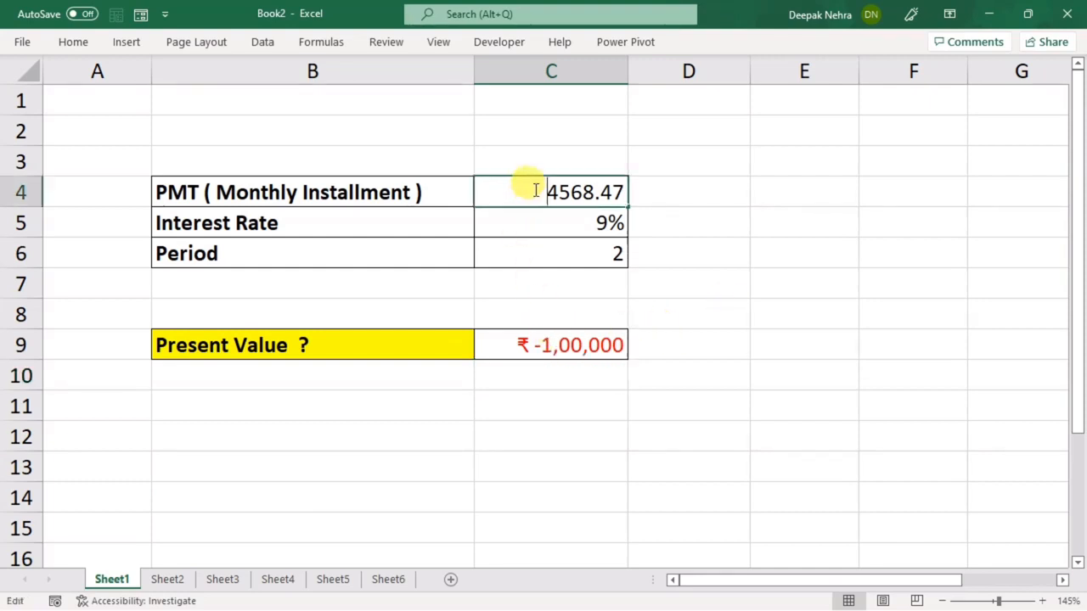
text(-)
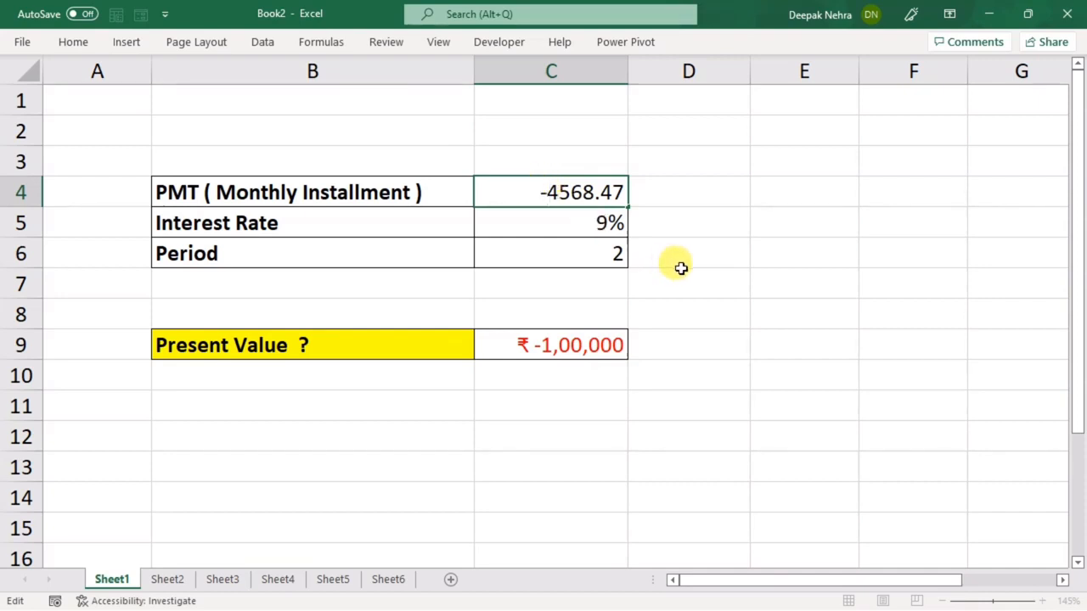
key(Return)
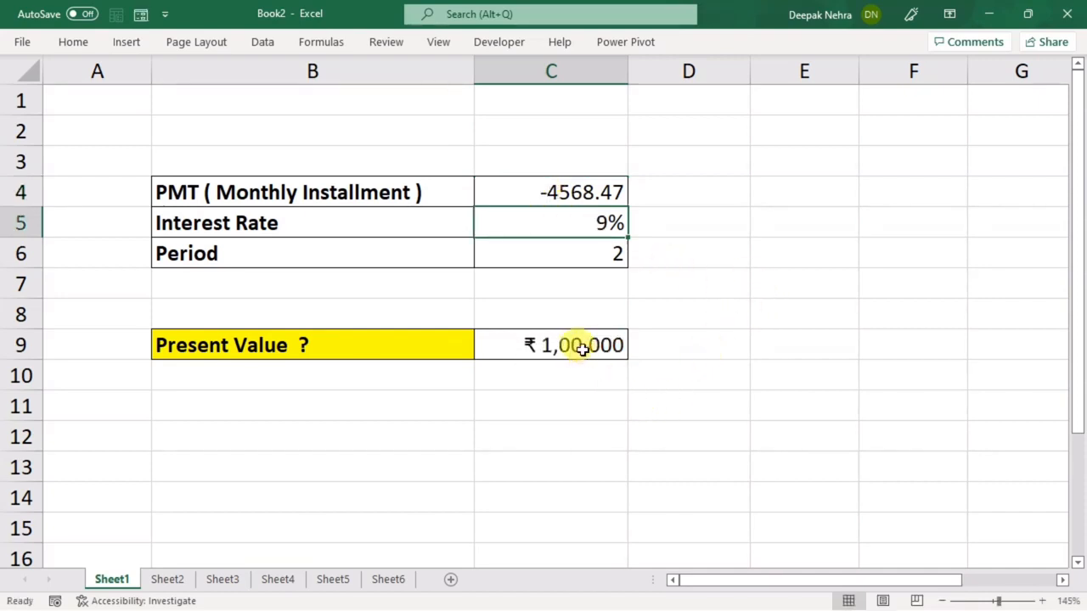
- Remove the minus sign from the monthly installment in C4, restoring it to 4568.47
double_click(549, 192)
key(Home)
key(Right)
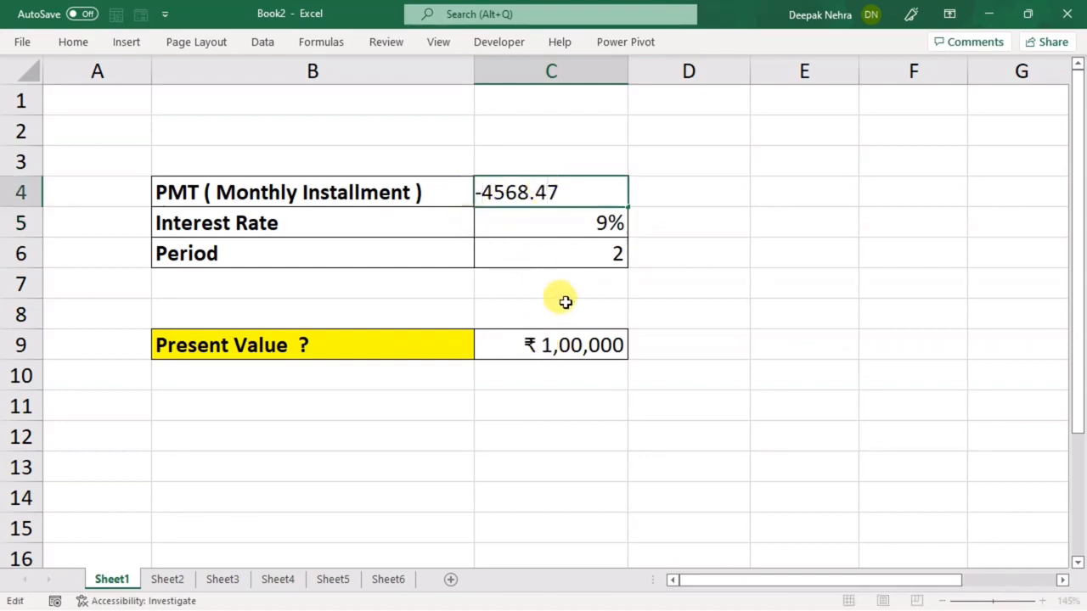
key(BackSpace)
key(Return)
- Try to negate the PV formula in C9 by inserting a minus sign directly before PV
double_click(521, 348)
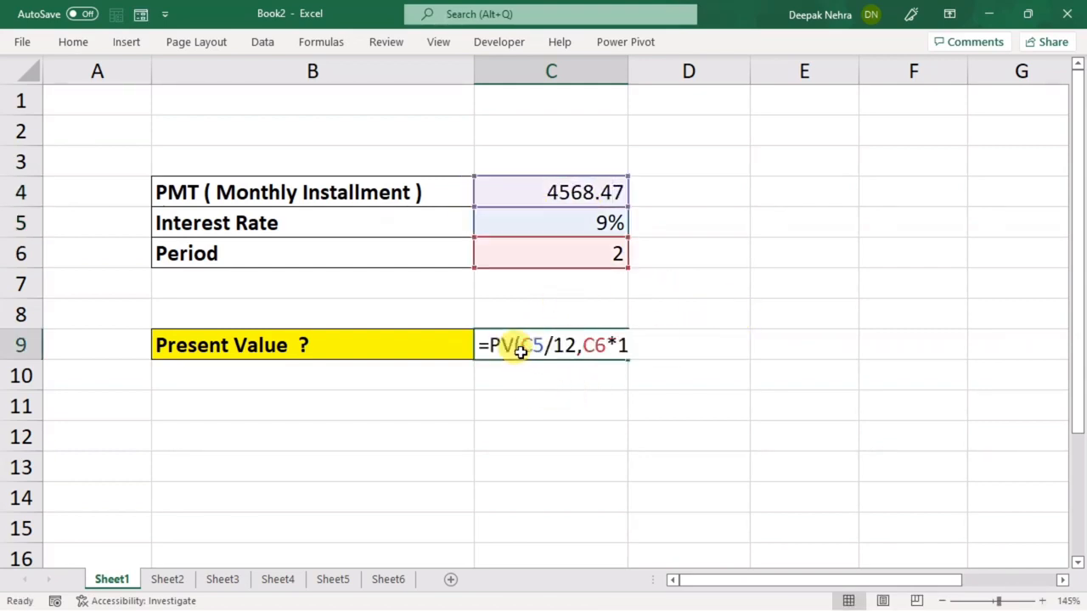
key(Home)
key(Right)
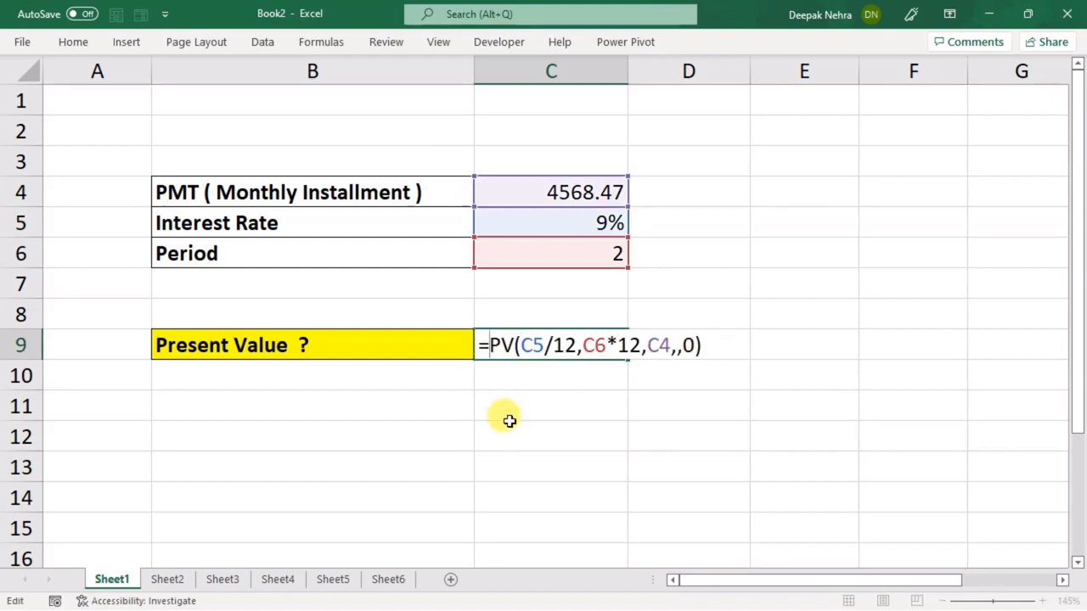
text(-)
key(Return)
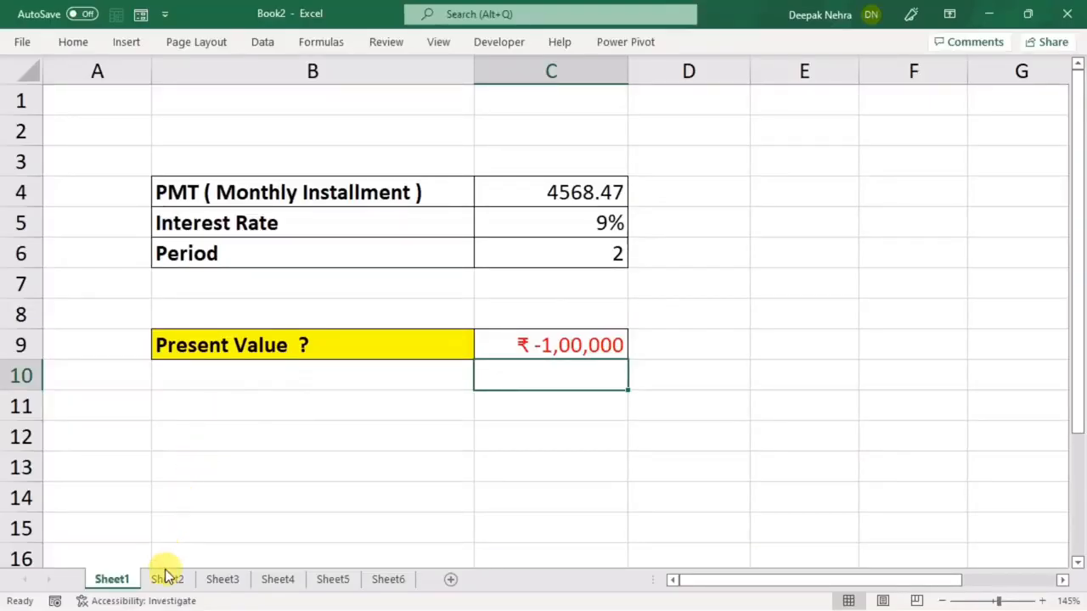
- On Sheet2, start a PMT formula in the EMI cell C6 with C3/12 as the rate
click(167, 579)
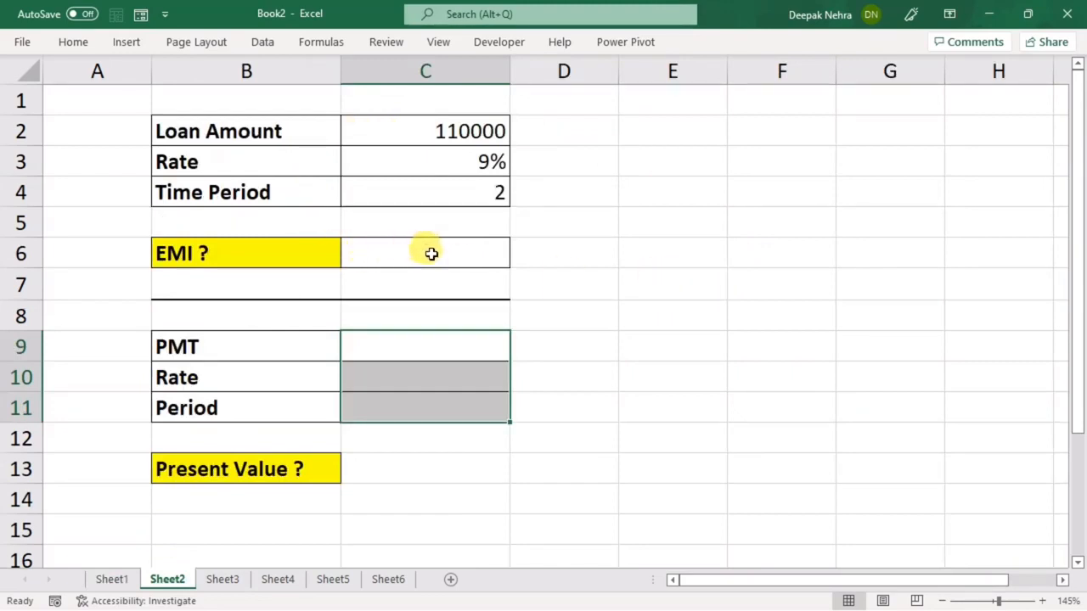
click(446, 129)
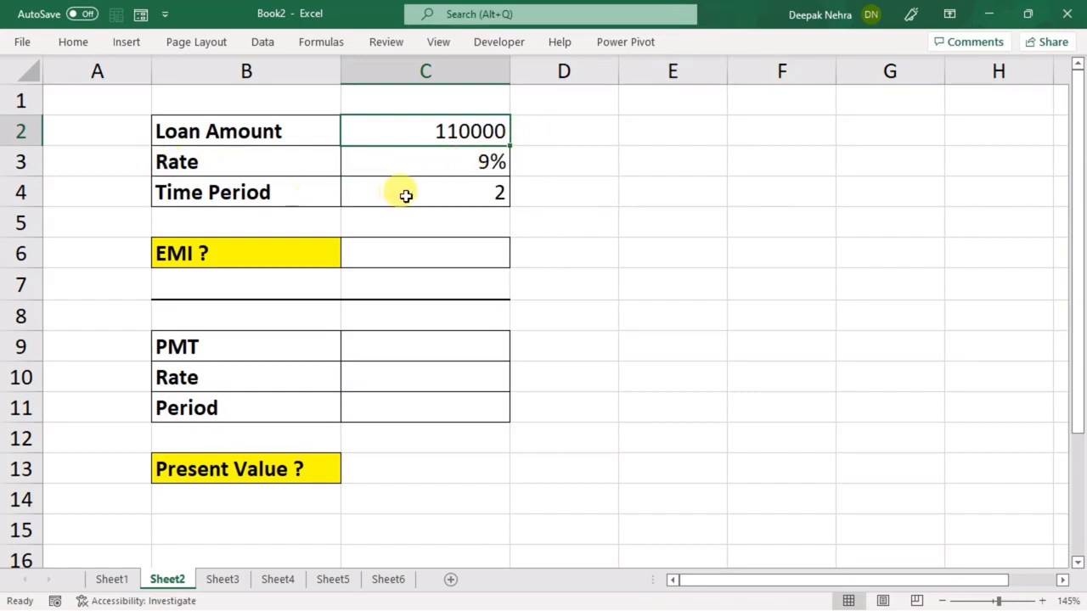
click(402, 251)
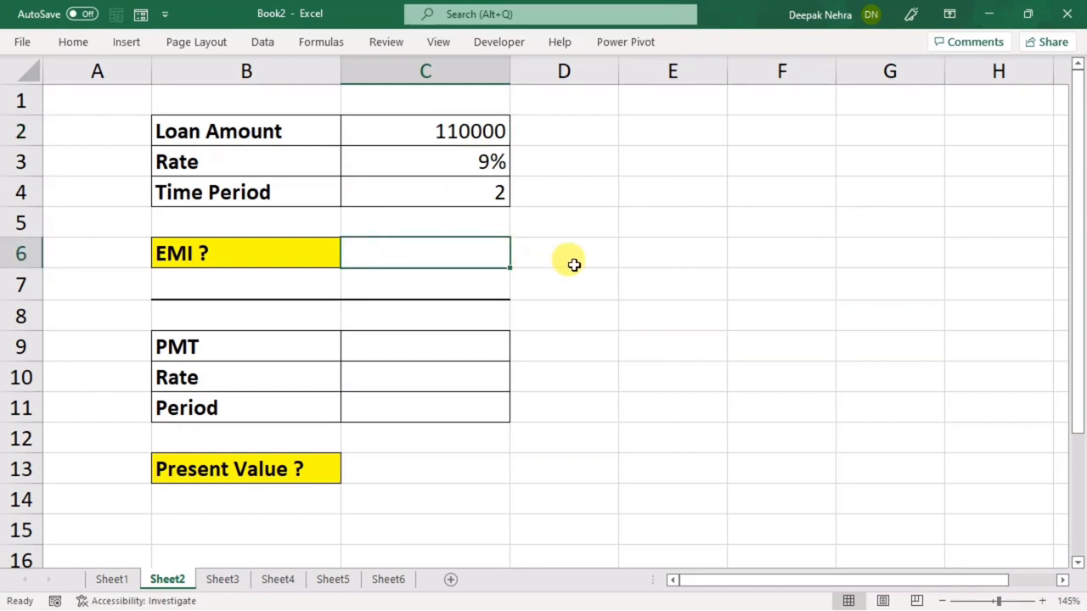
text(=p)
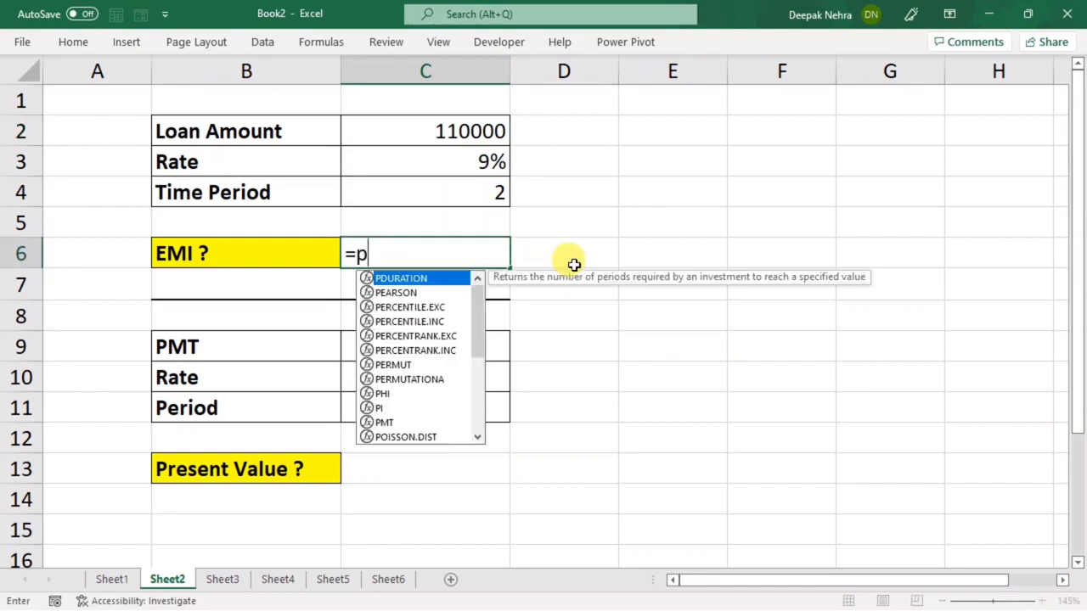
text(mt)
key(Tab)
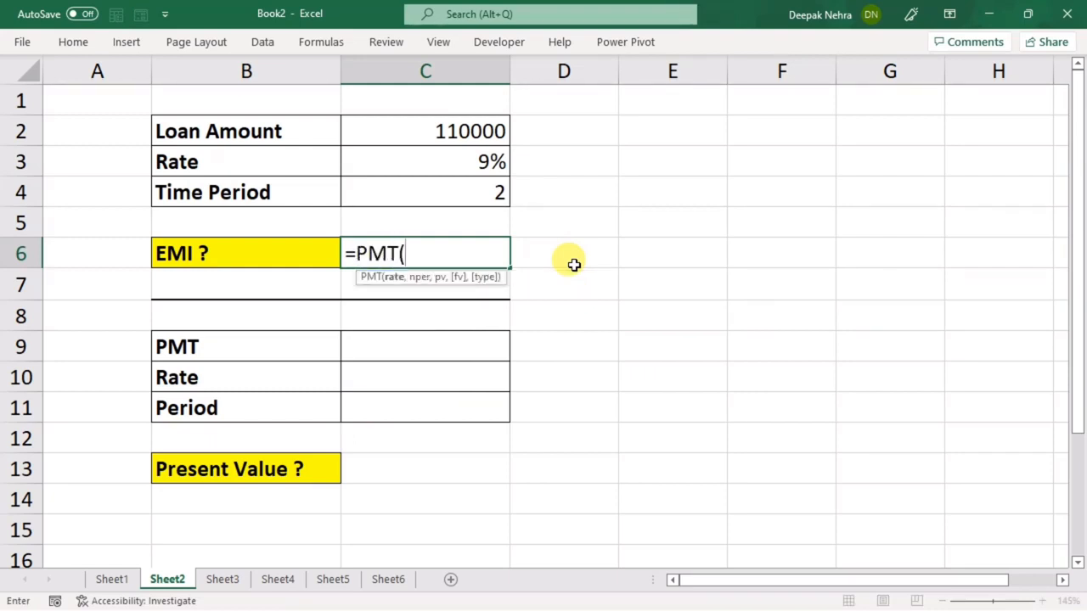
click(450, 161)
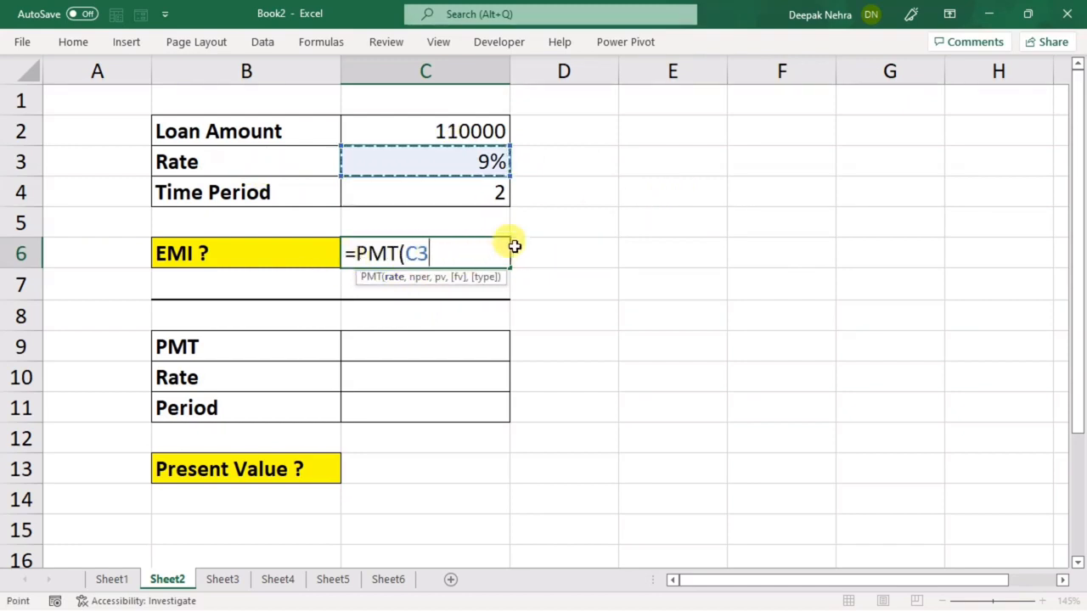
text(/)
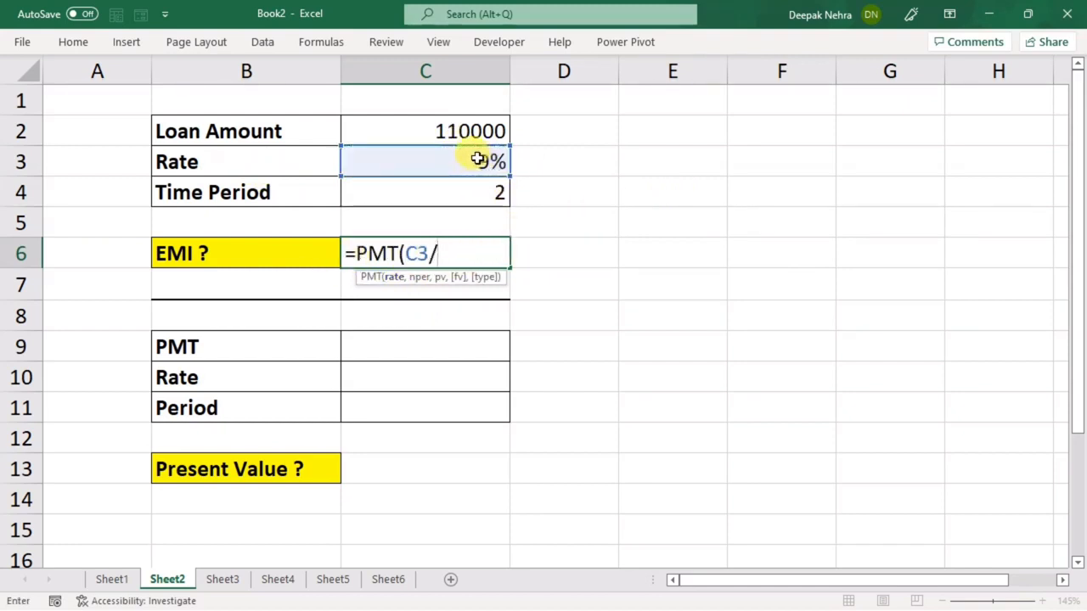
text(12,)
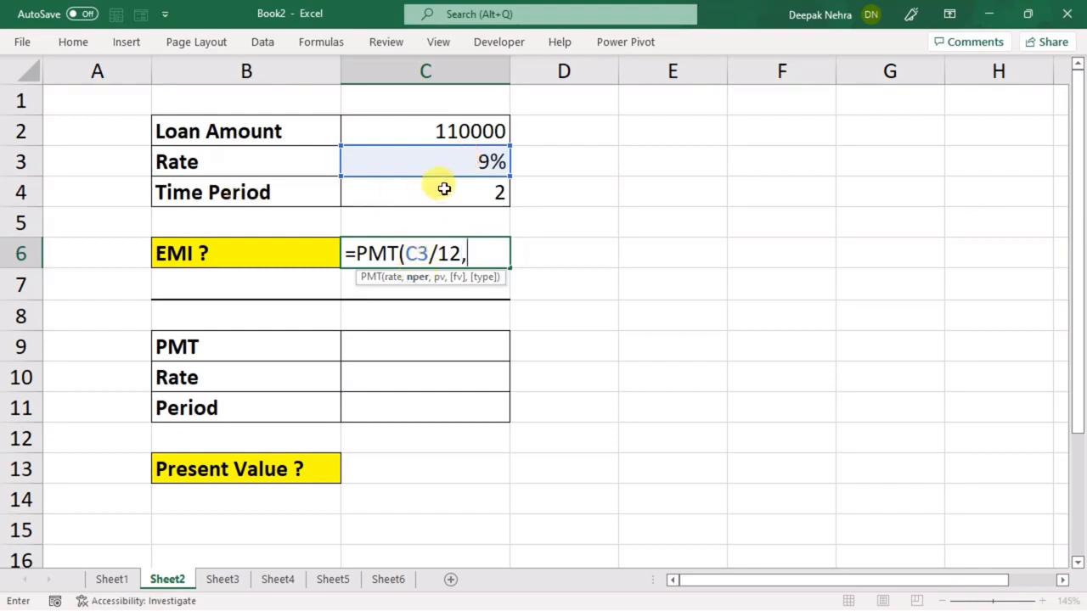
- Complete the PMT formula in C6 with C4*12 as nper and C2 as pv
click(440, 192)
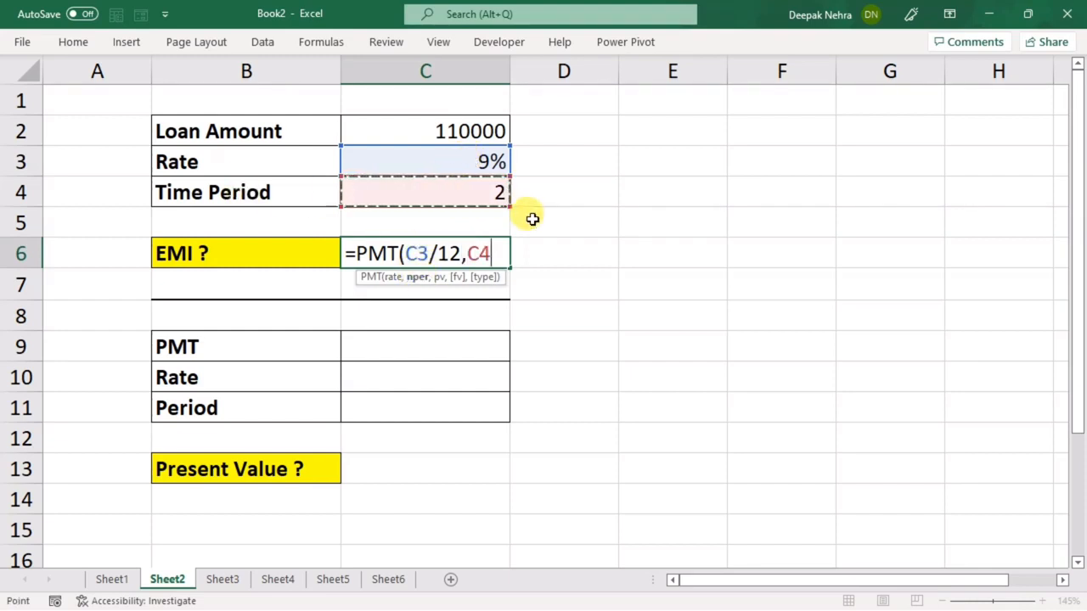
text(*12,)
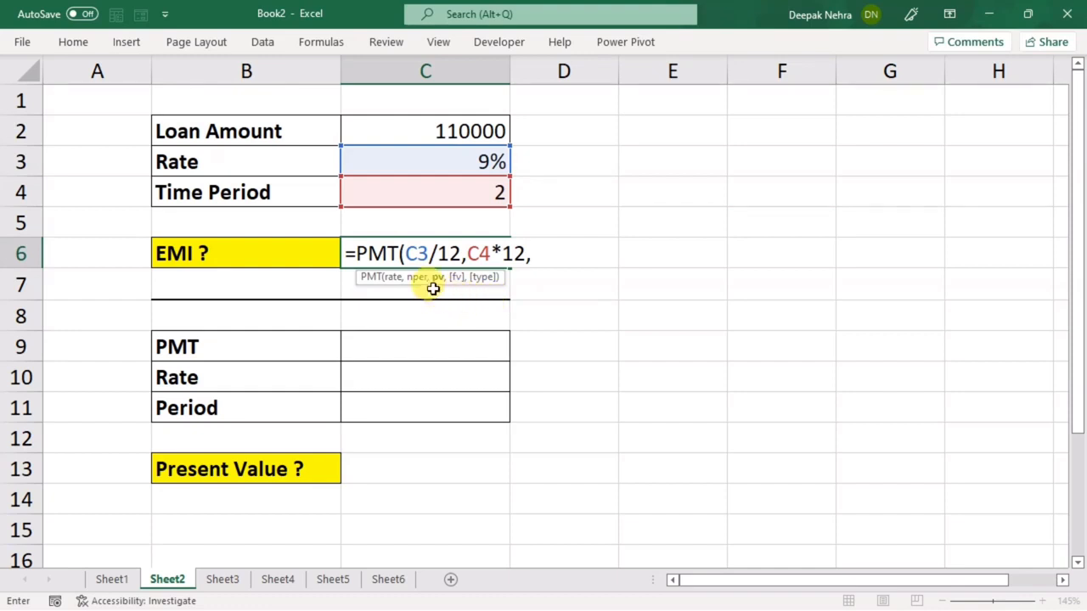
click(439, 132)
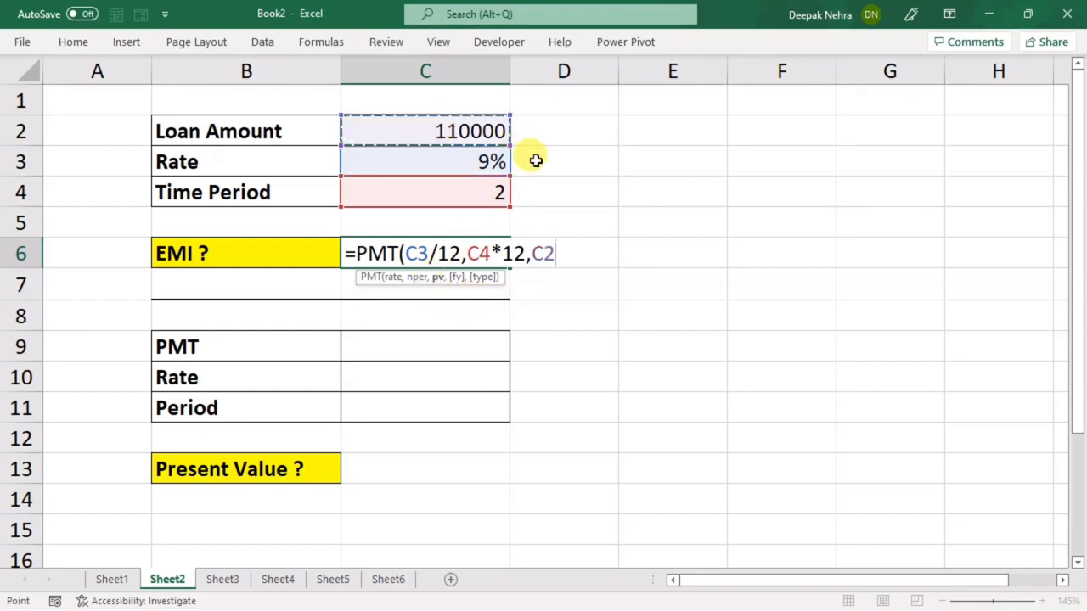
key(Return)
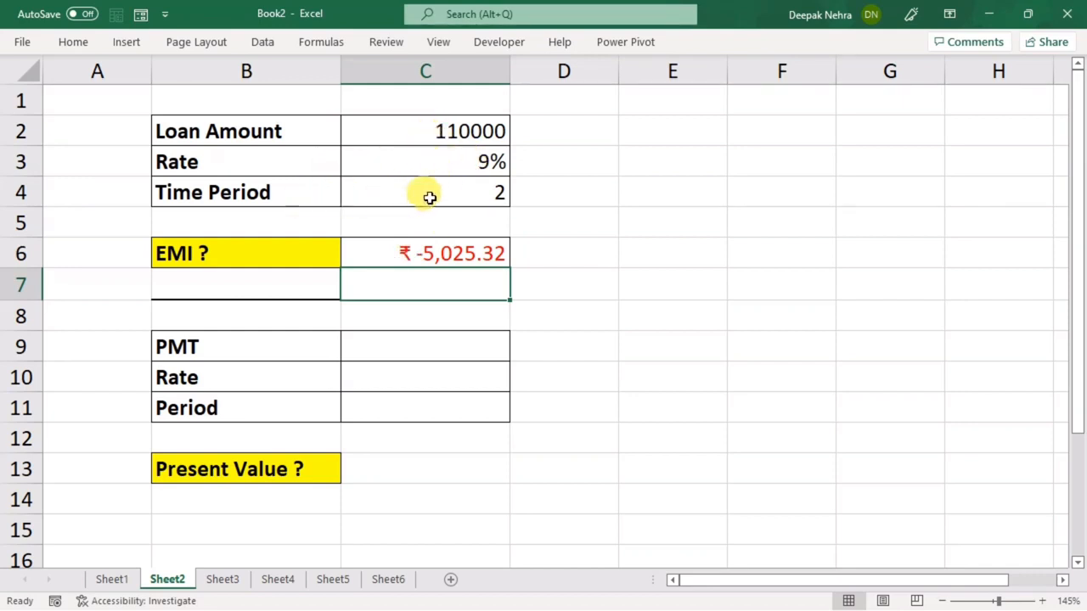
click(403, 251)
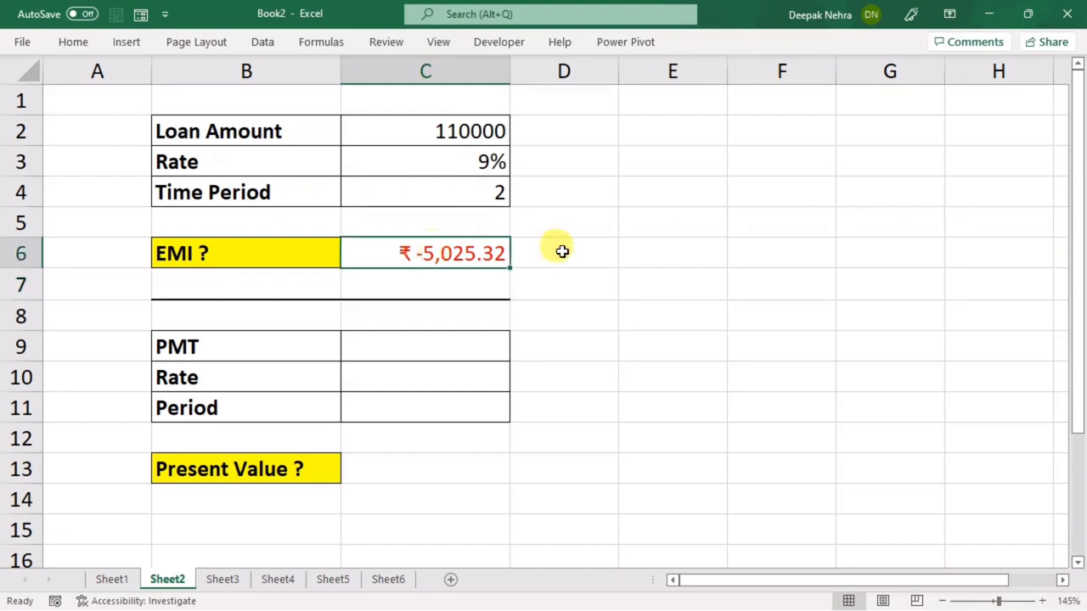
- Fill the lower table with PMT 5025.32 in C9, rate 9% in C10 and period 2 in C11
click(413, 353)
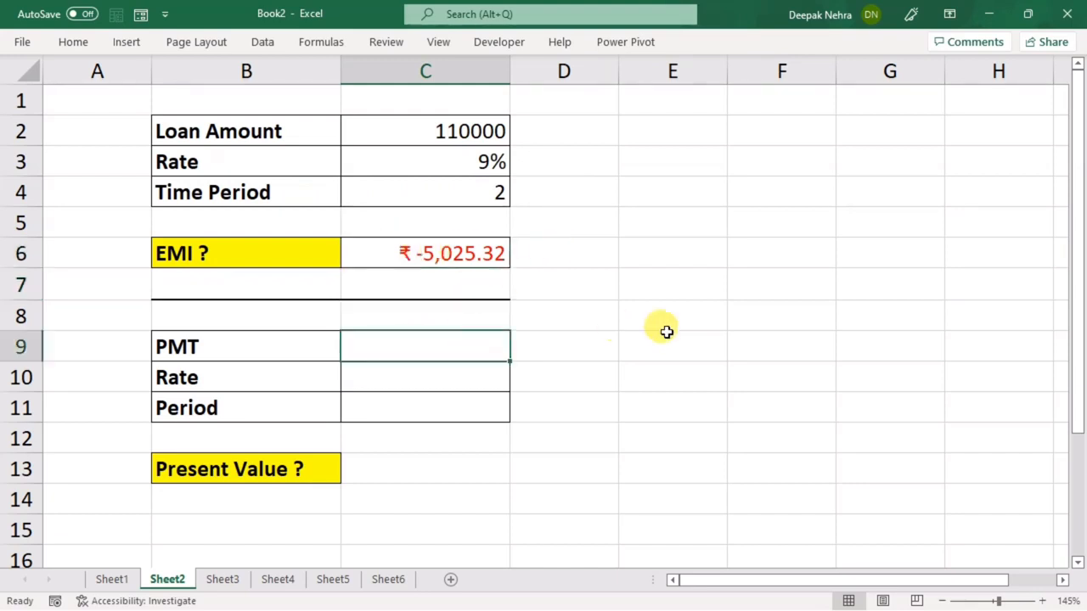
text(5)
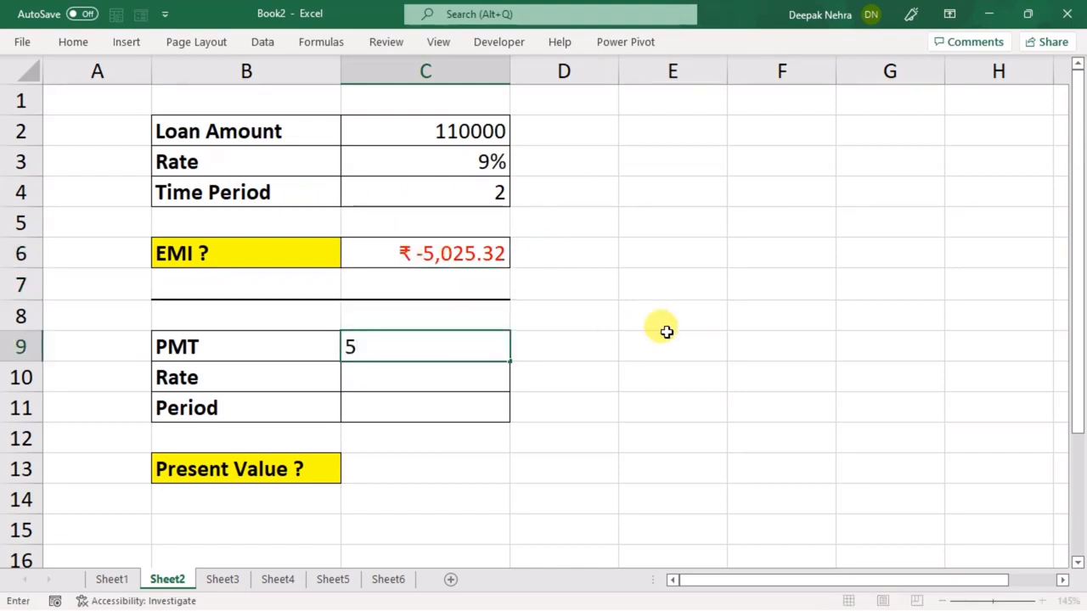
text(5025.32)
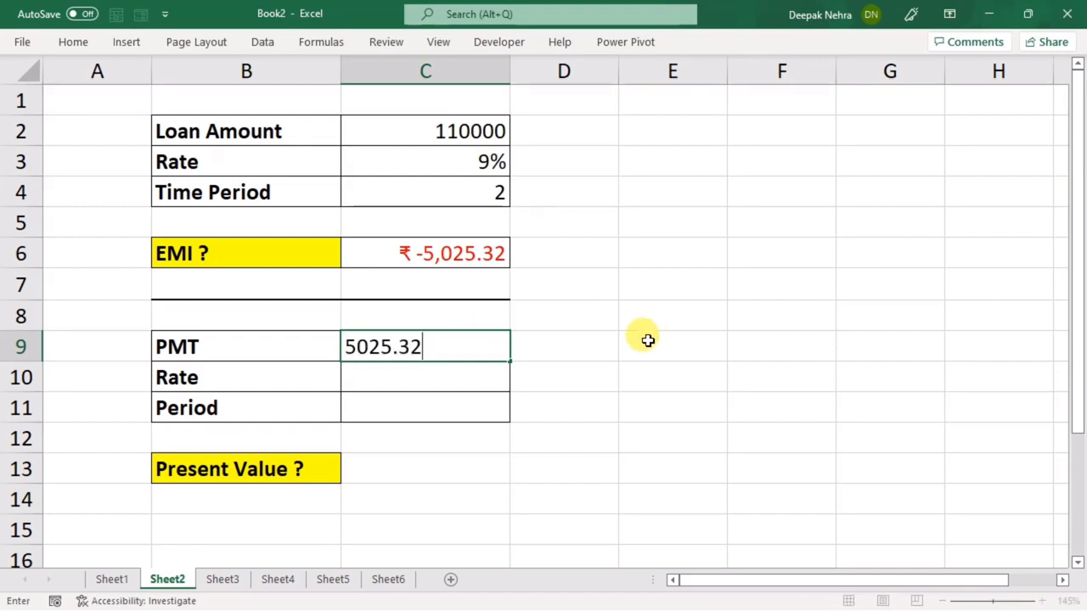
click(450, 372)
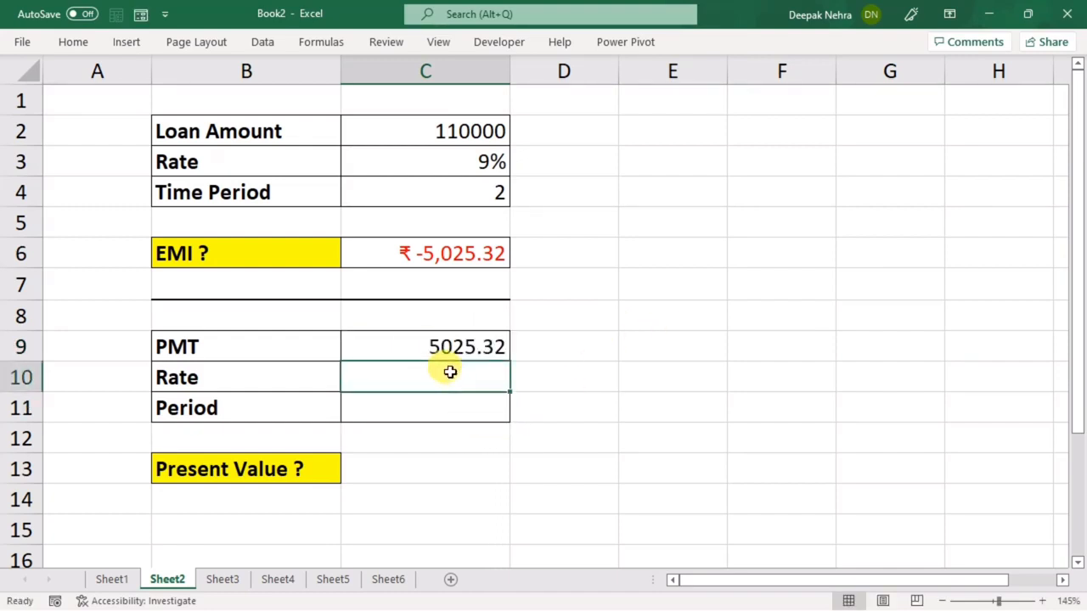
text(9)
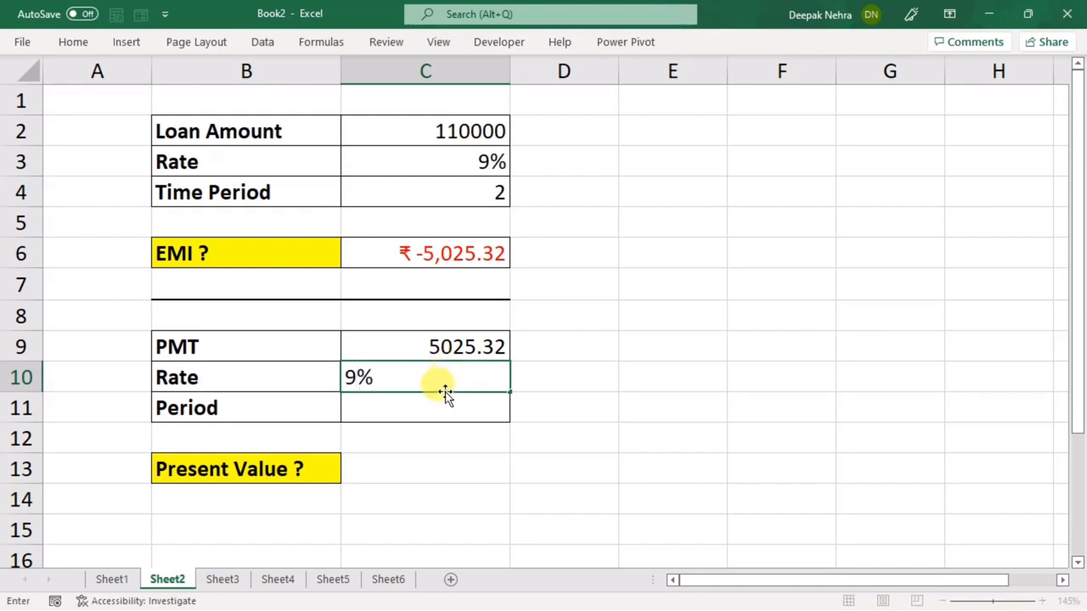
click(439, 399)
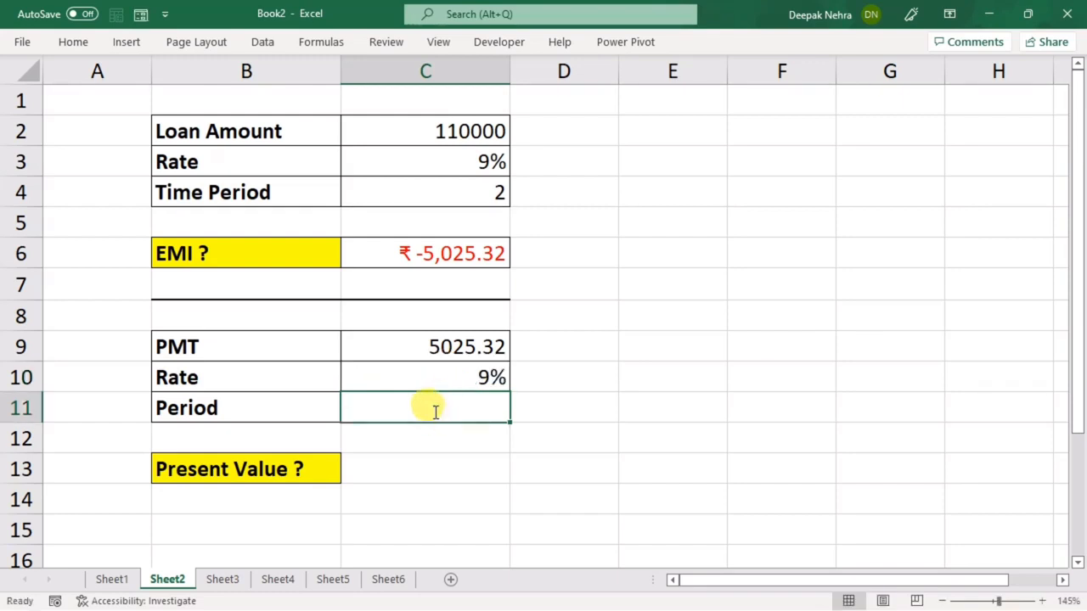
text(2)
click(606, 449)
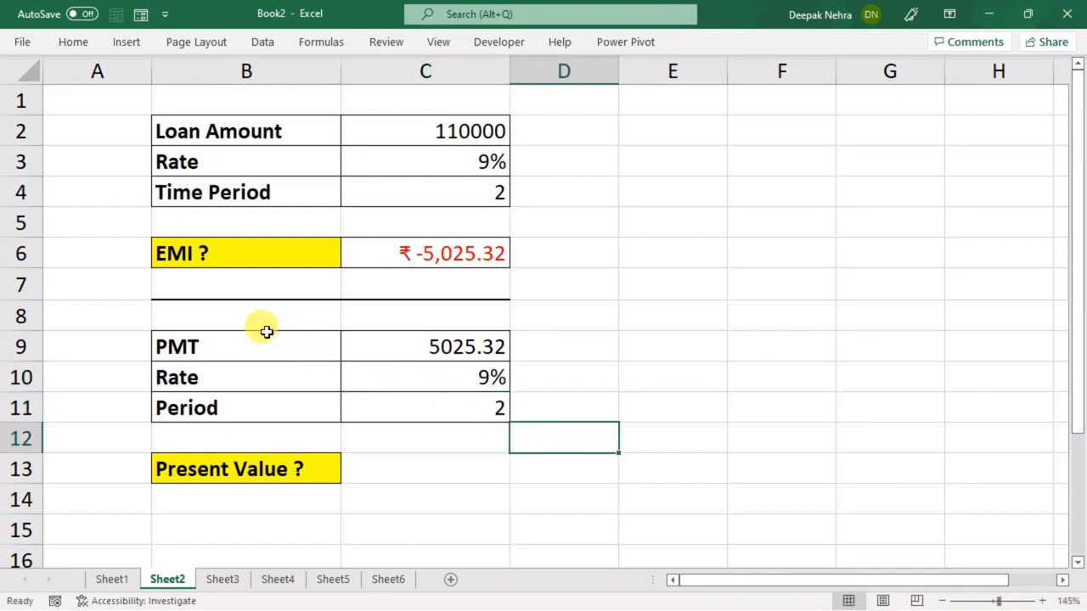
drag(266, 333, 455, 402)
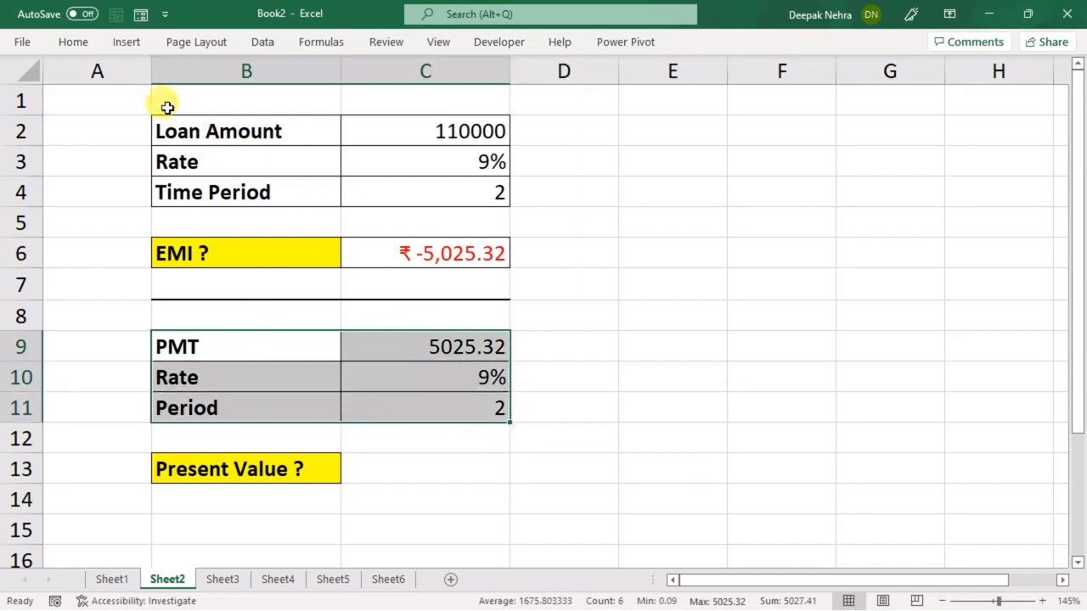
drag(160, 122, 480, 262)
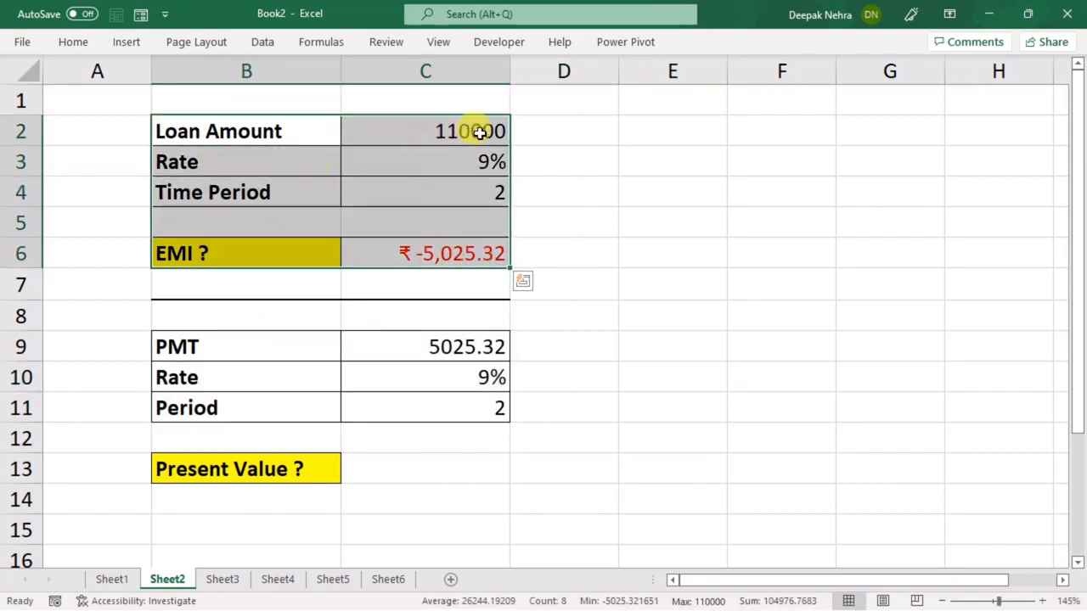
click(436, 155)
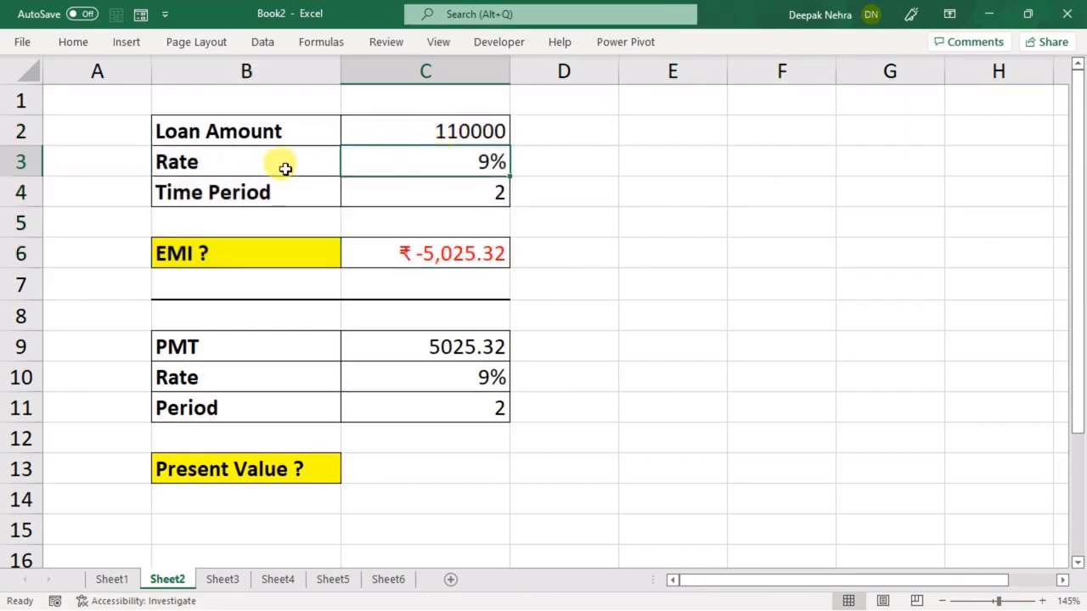
click(464, 185)
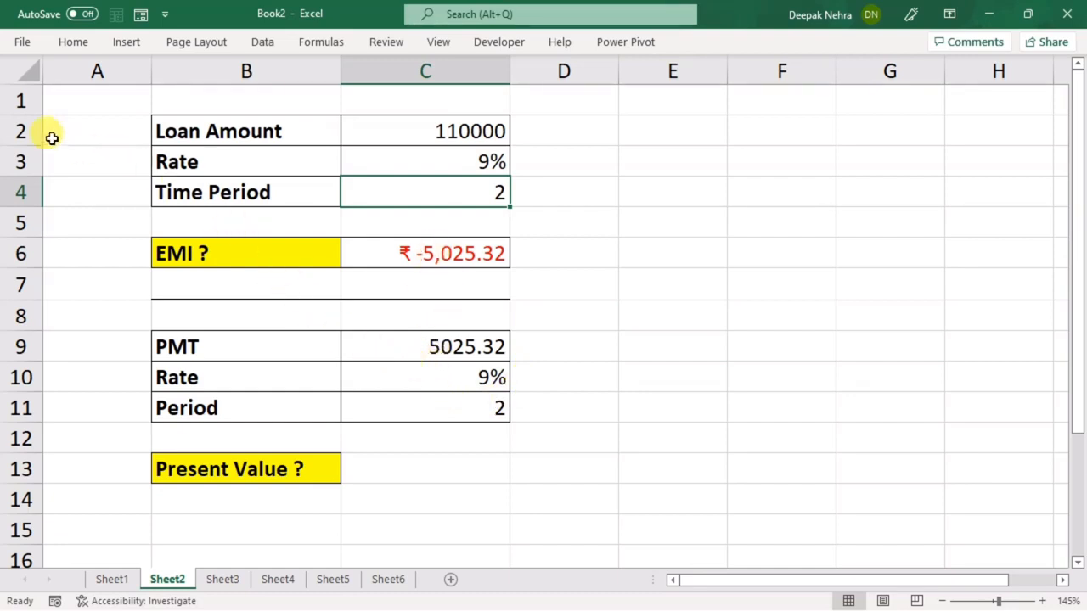
- Hide rows 2 to 6 containing the loan amount, rate, time period and EMI
drag(25, 127, 20, 250)
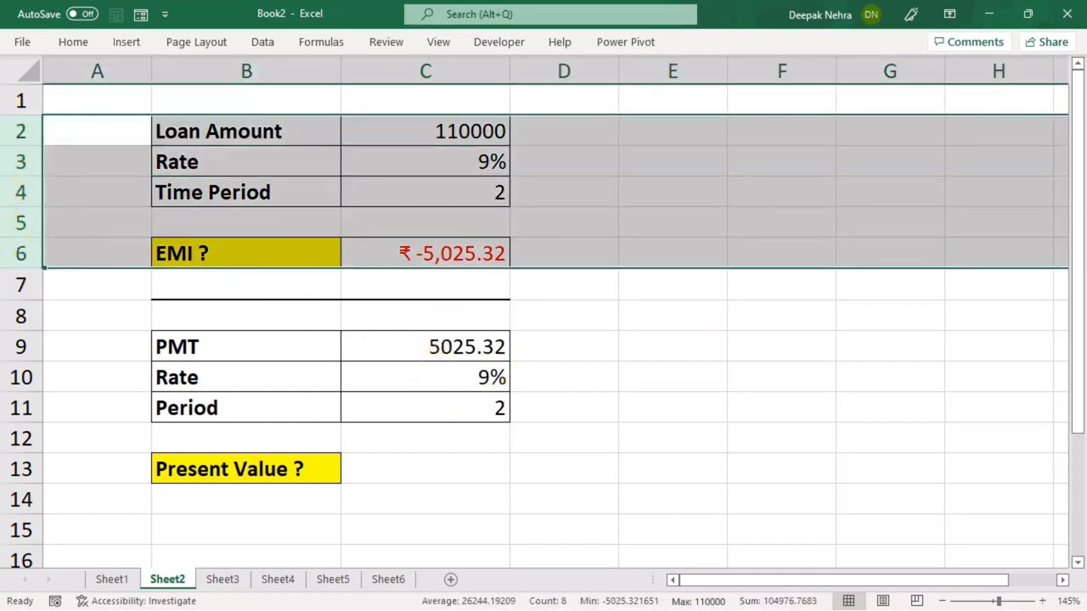
right_click(19, 178)
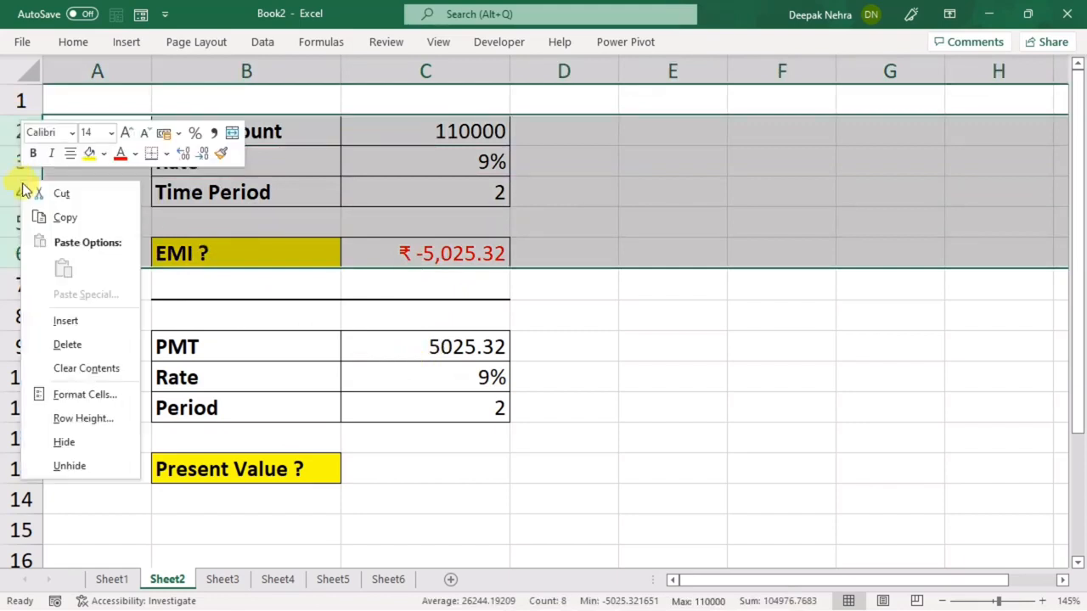
click(76, 442)
click(525, 284)
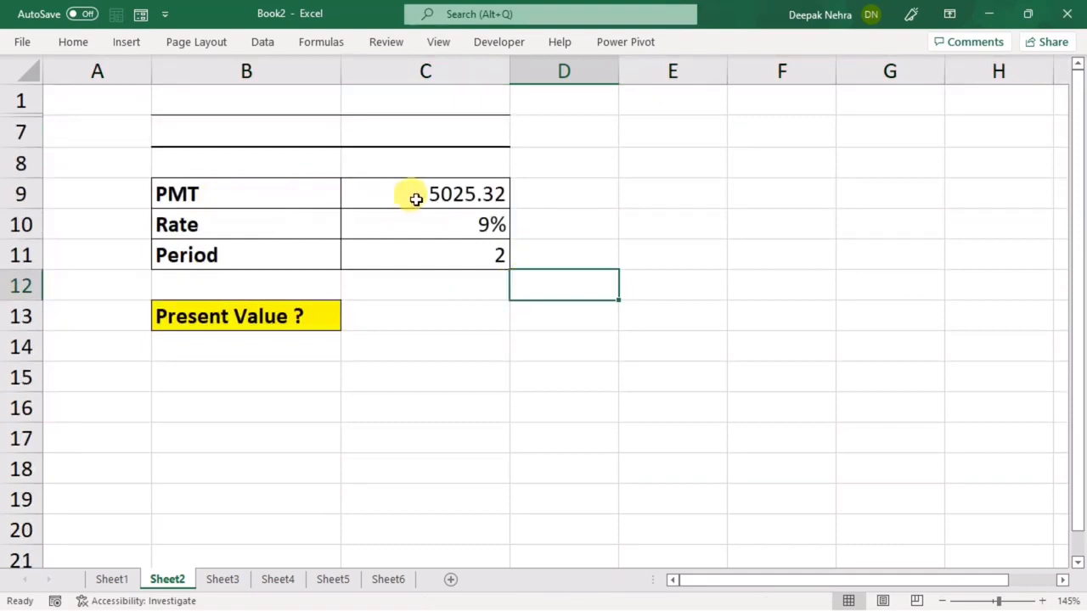
- Start a PV formula in the Present Value cell C13 with C10/12 as the rate
click(416, 198)
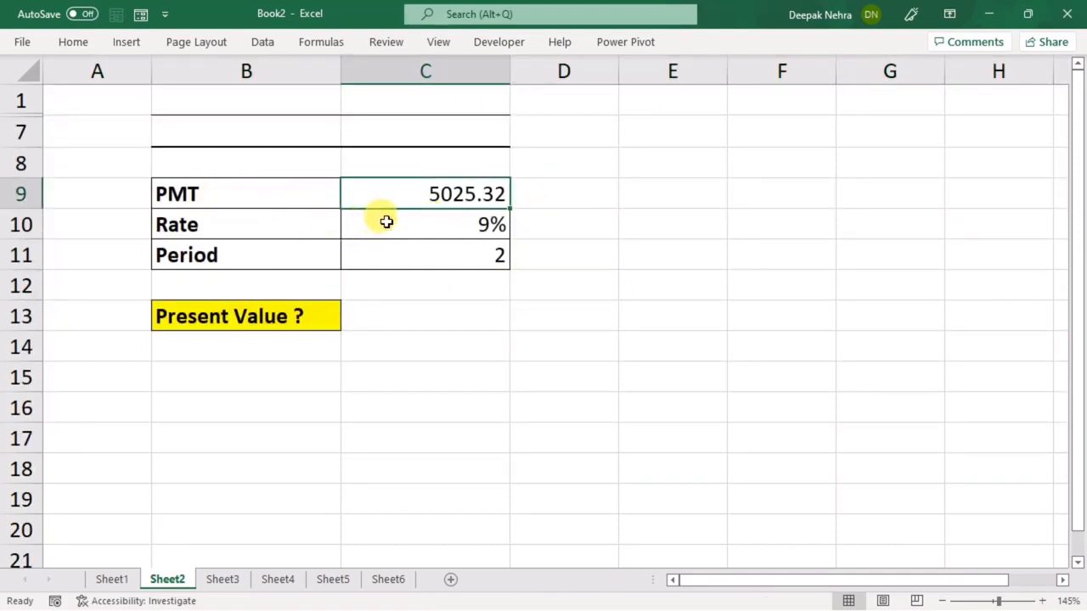
click(432, 254)
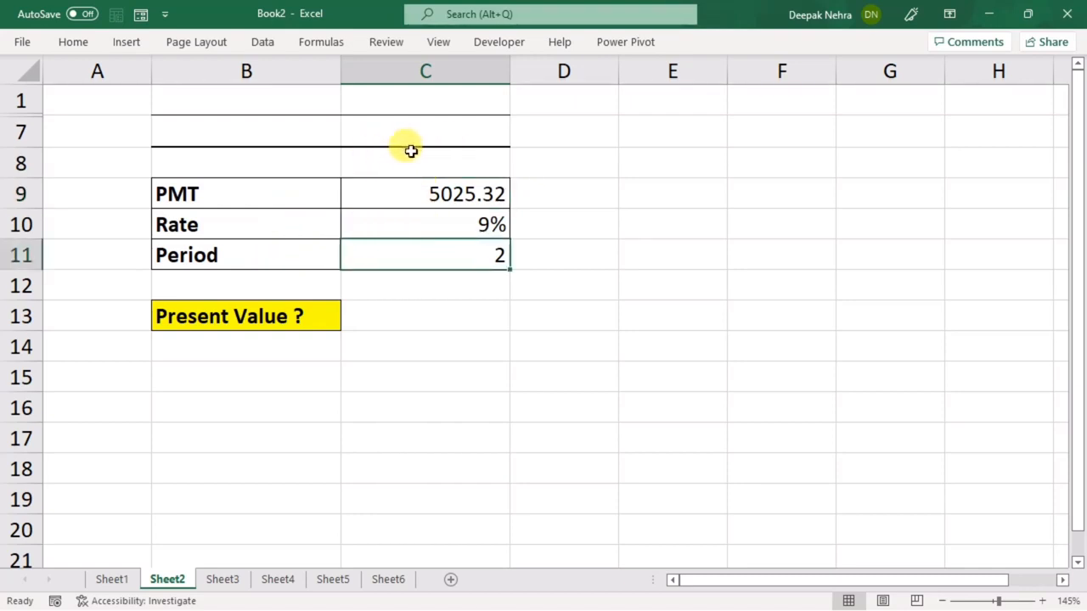
click(405, 312)
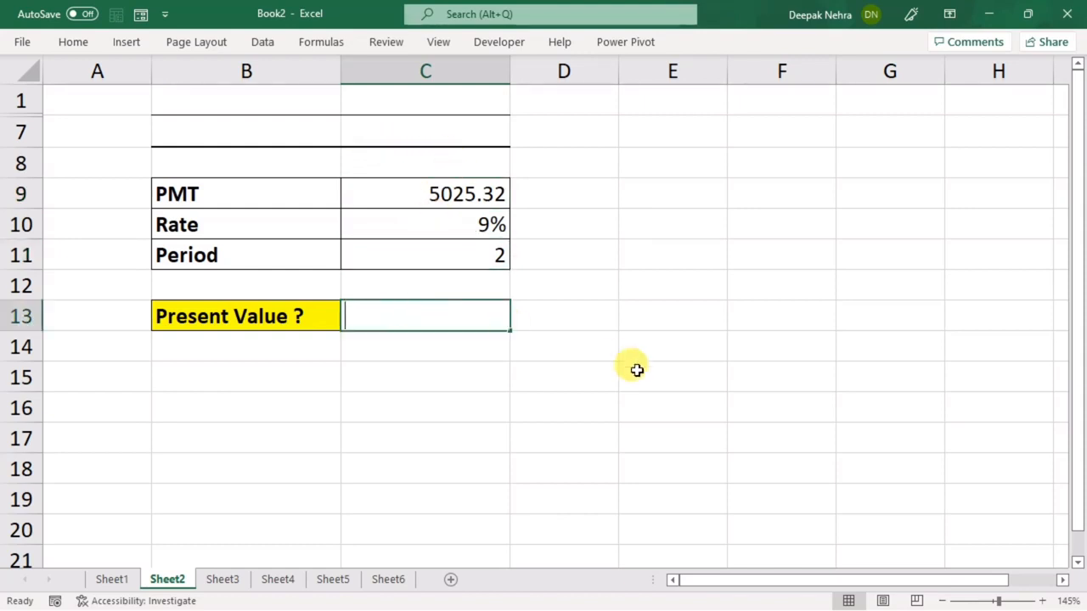
text(=pv)
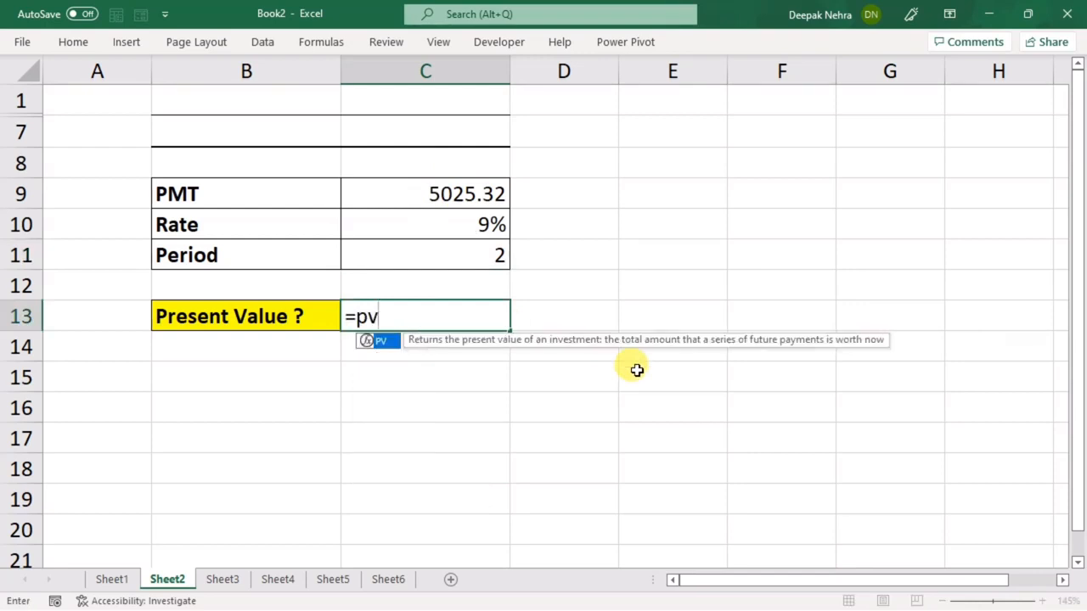
key(Tab)
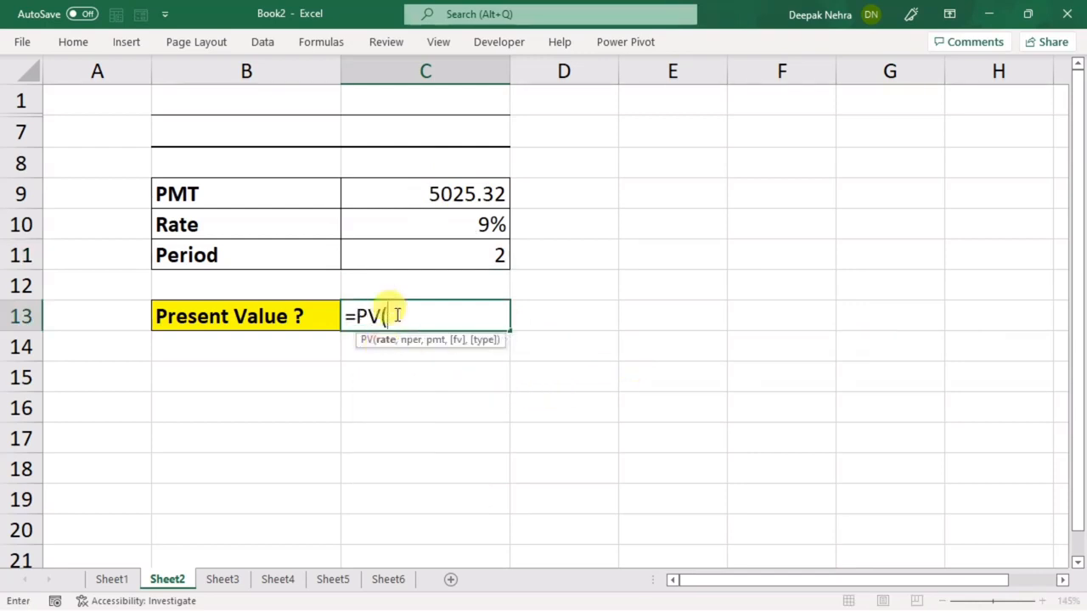
click(458, 219)
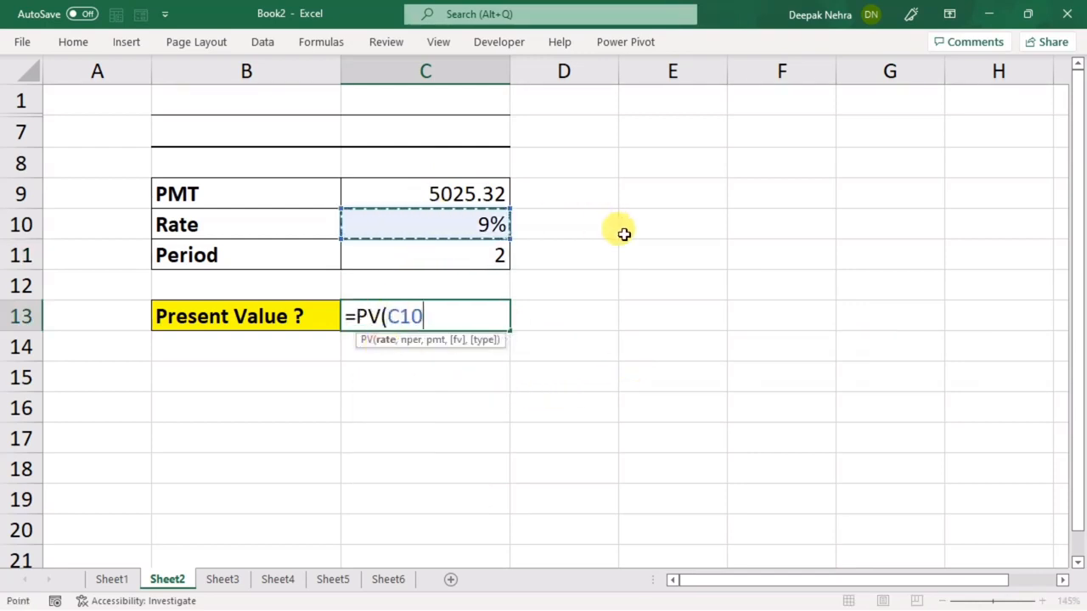
text(/12)
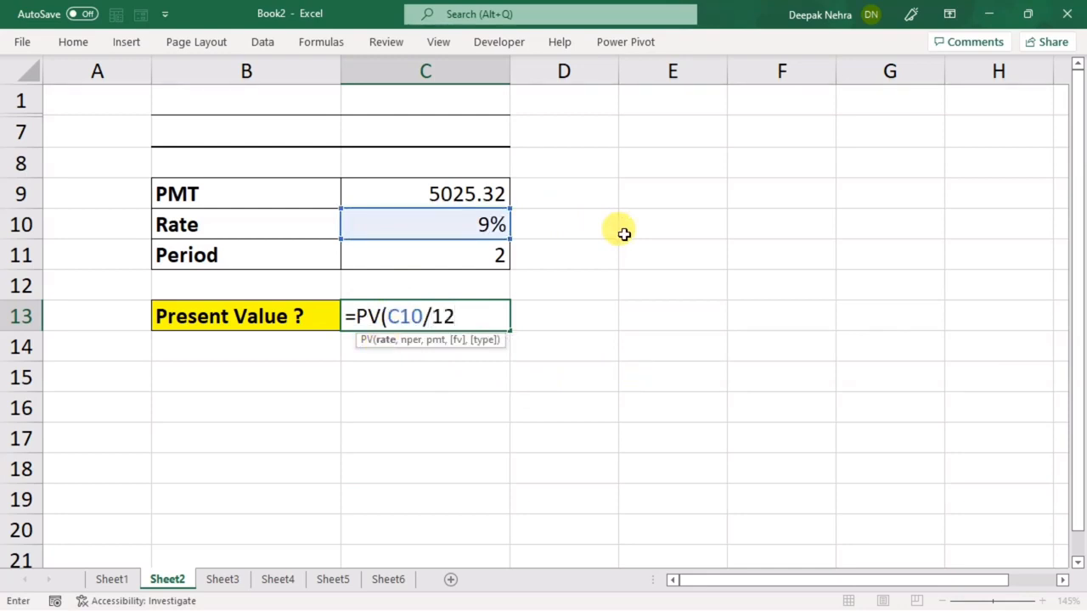
text(,)
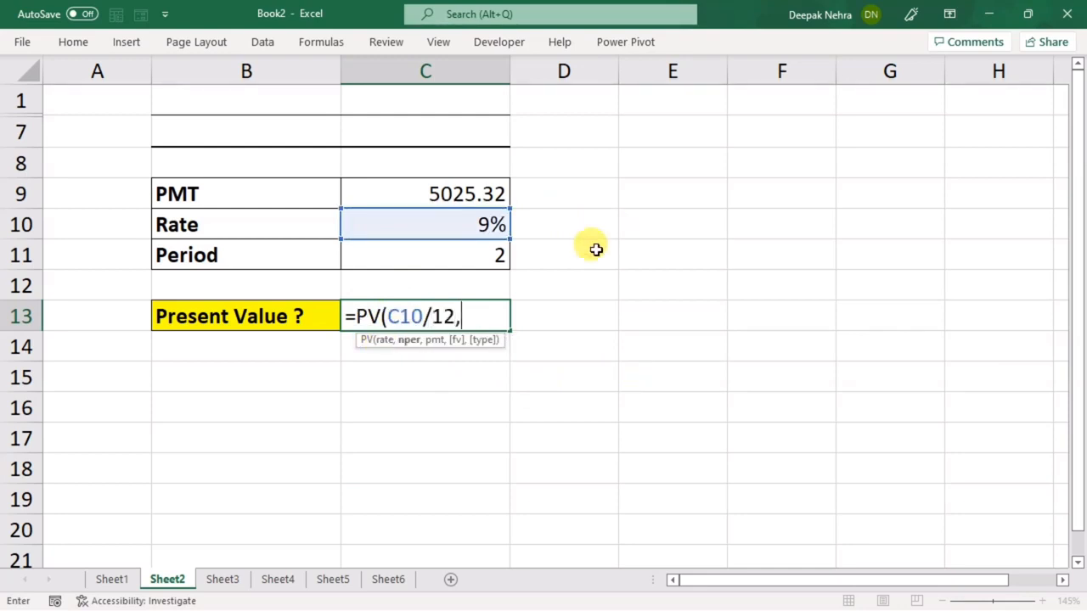
- Complete the PV formula in C13 with C11*12 as nper and C9 as pmt
click(462, 258)
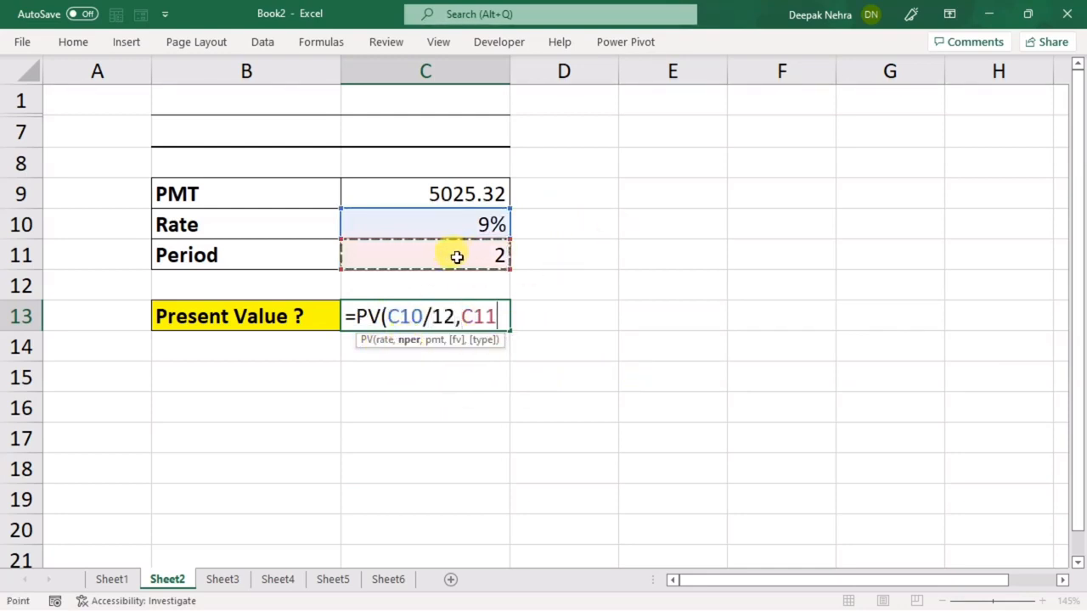
text(*)
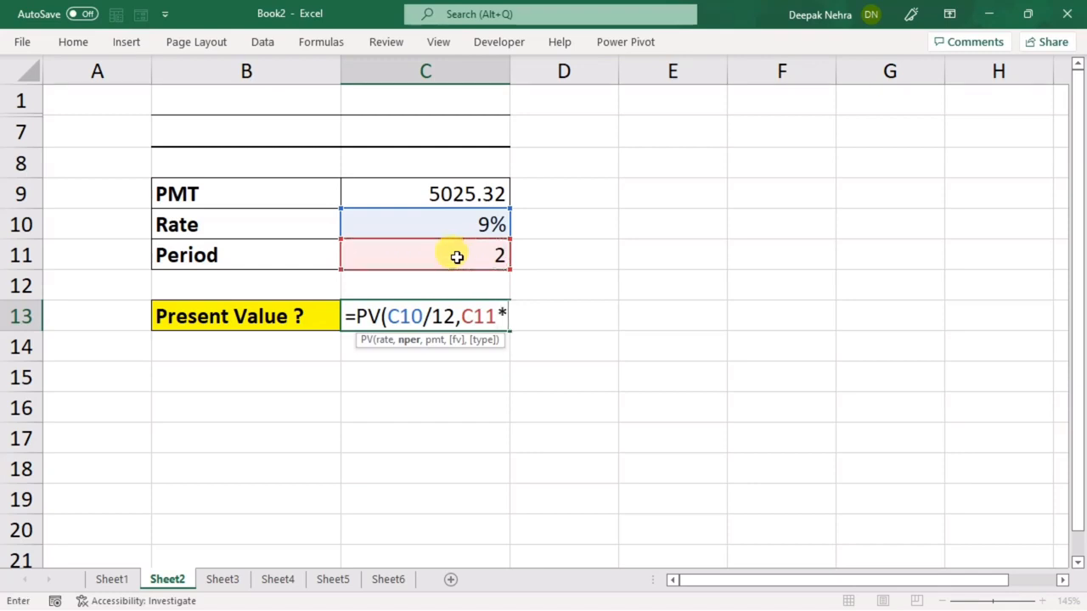
text(12,)
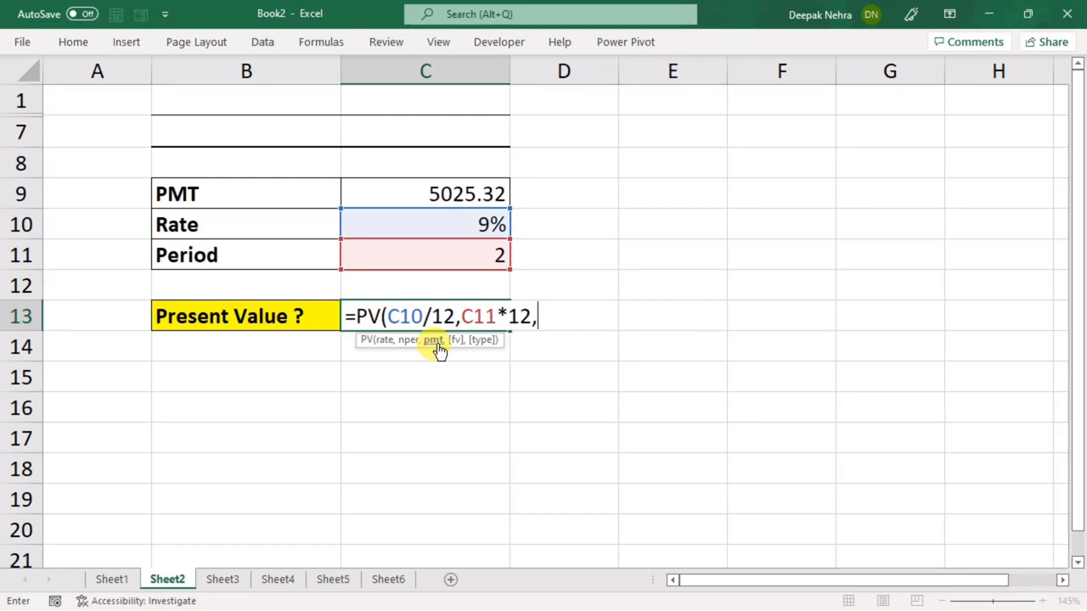
click(414, 188)
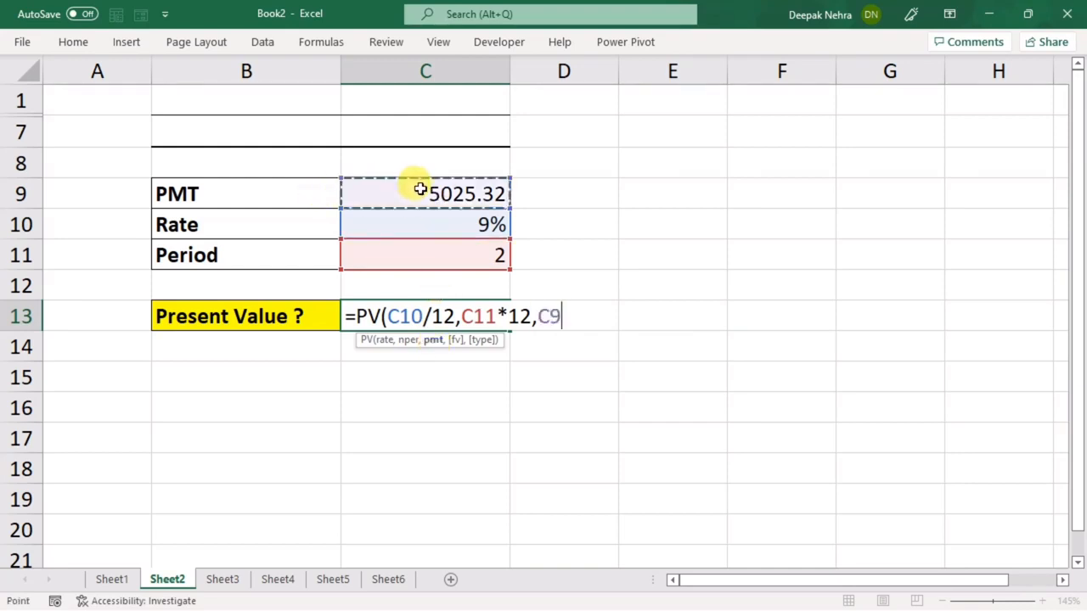
key(Return)
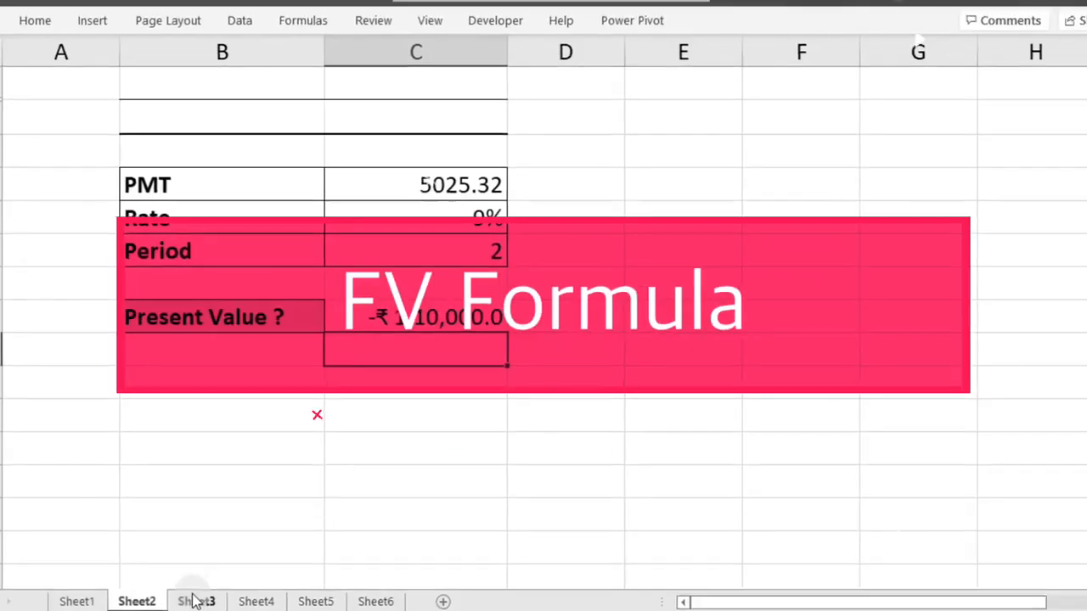
- On Sheet3, clear cell C8 and start an FV formula there with C5/12 as the rate
click(222, 579)
click(382, 351)
key(Delete)
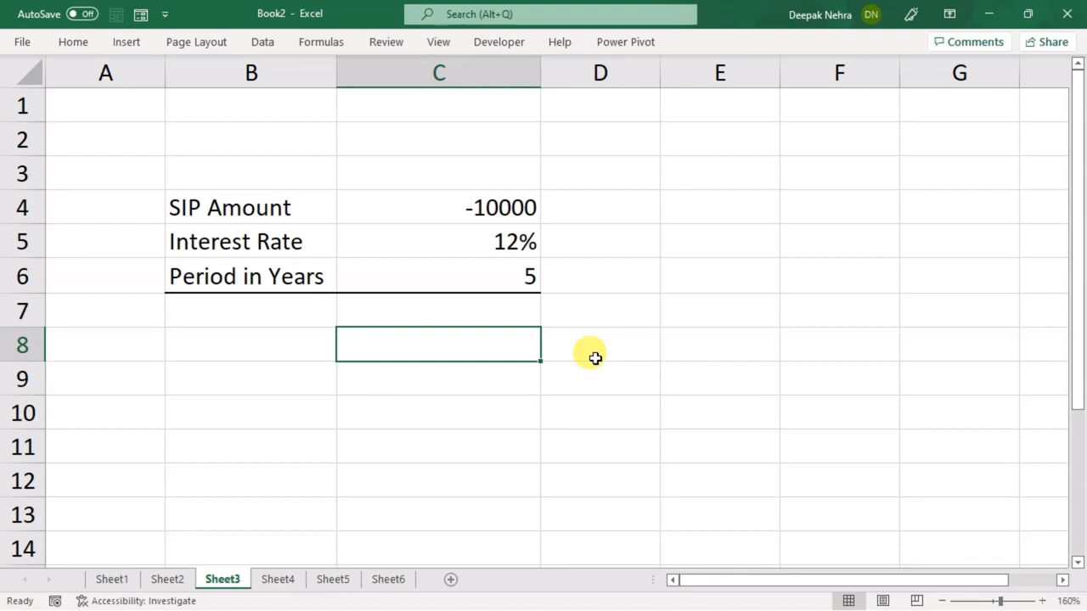
text(=fv)
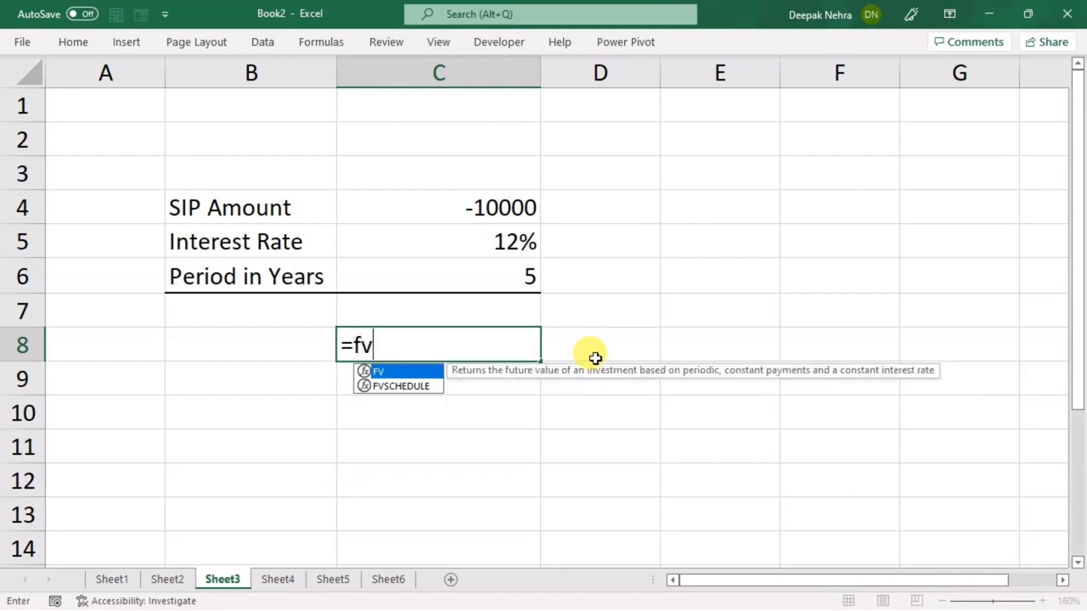
key(Tab)
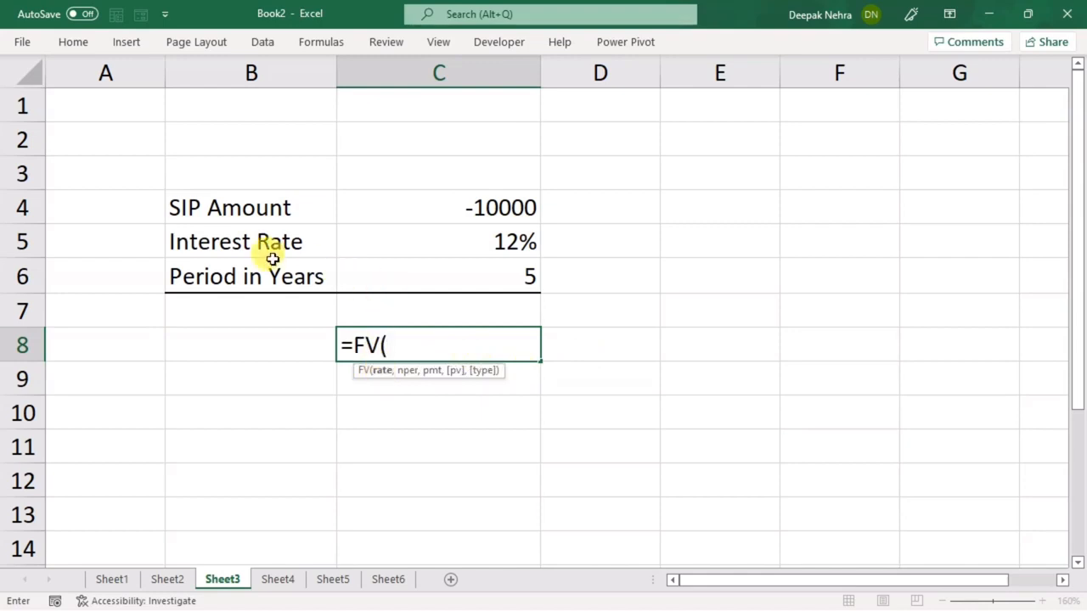
click(417, 240)
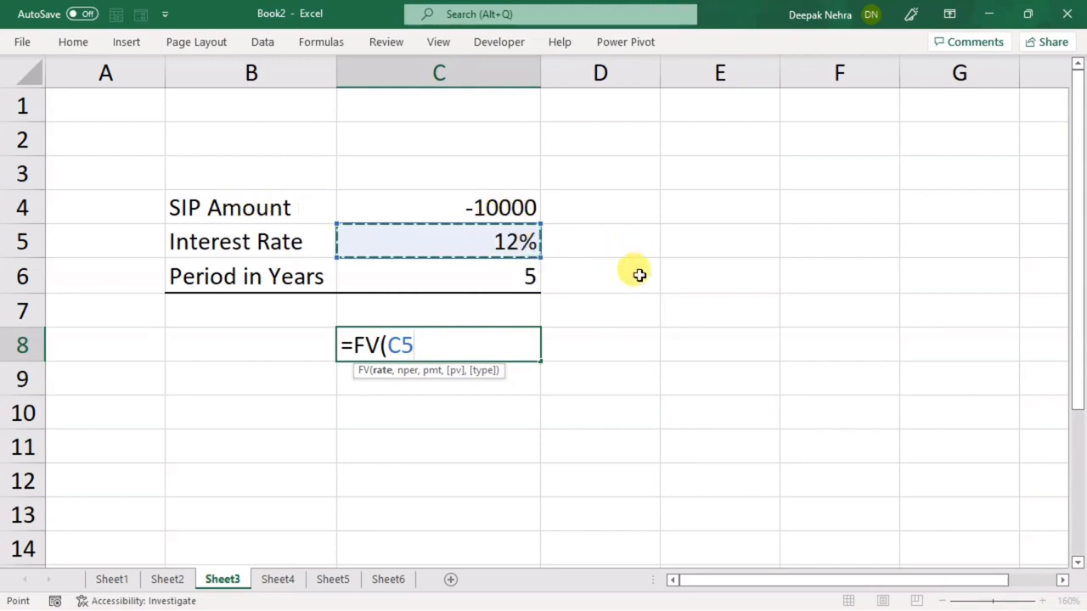
text(/12)
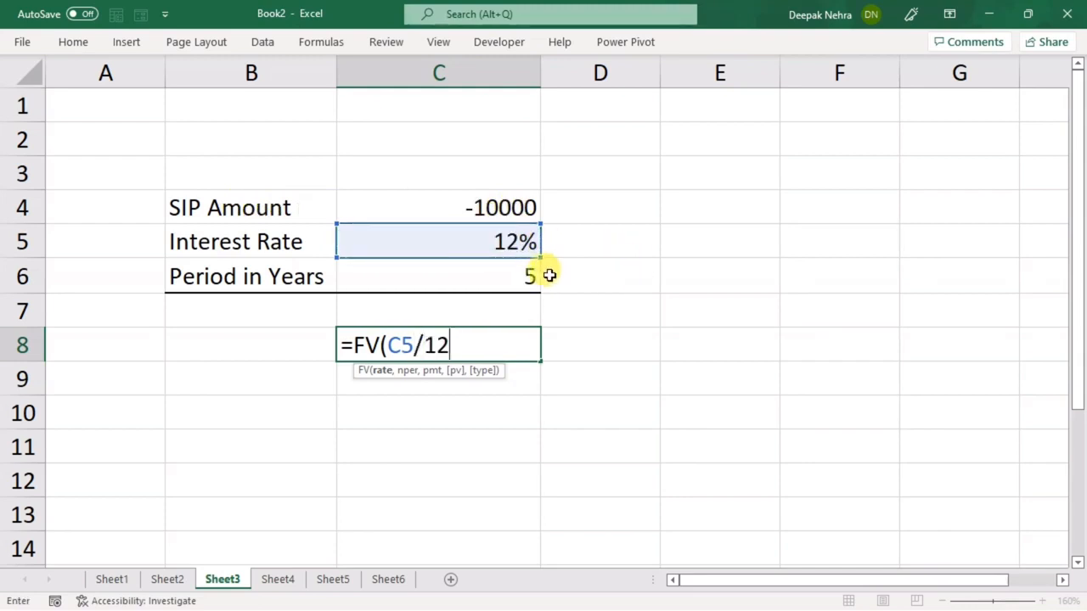
text(,)
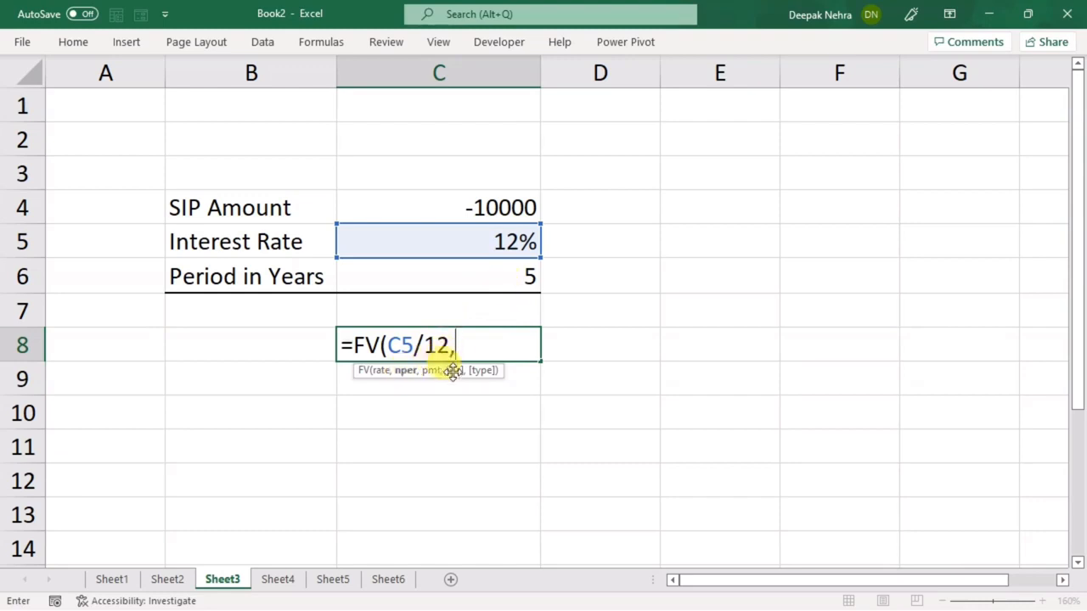
- Complete the FV formula in C8 with C6*12 as nper and the SIP amount C4 as pmt
click(486, 280)
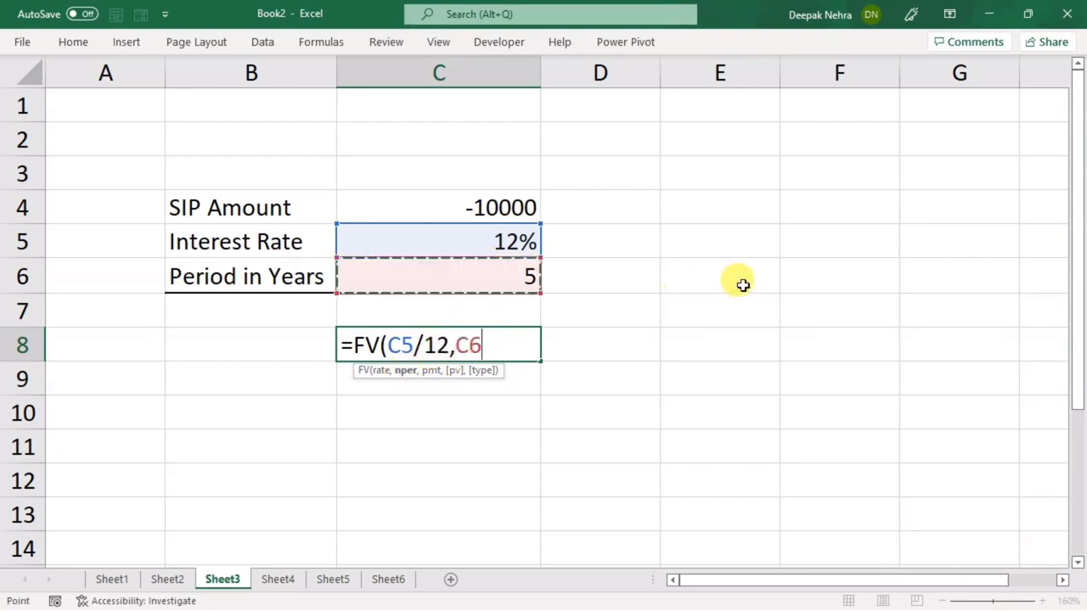
text(*12)
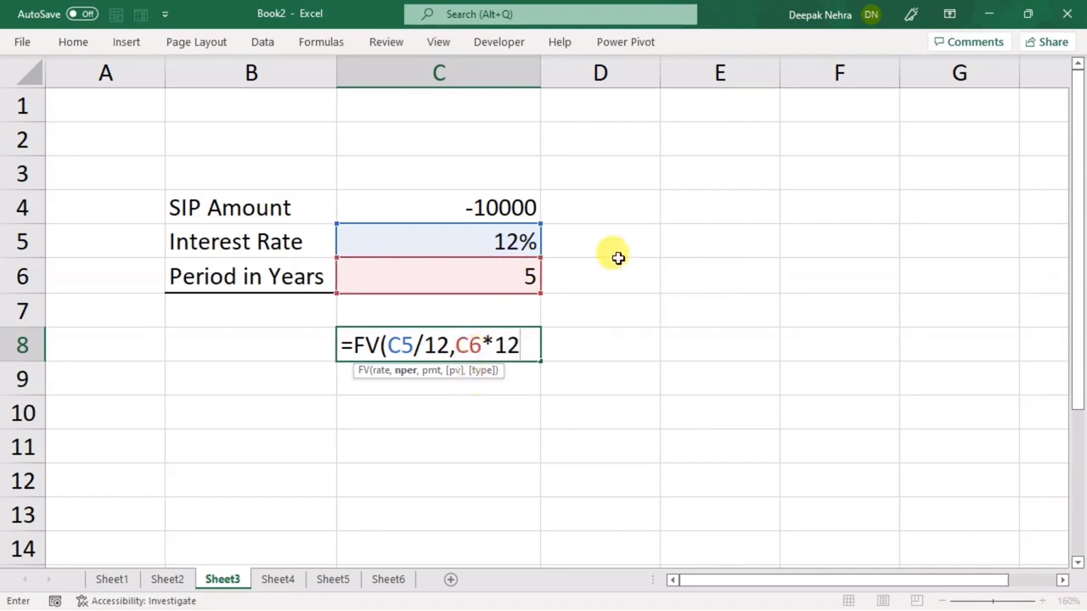
text(,)
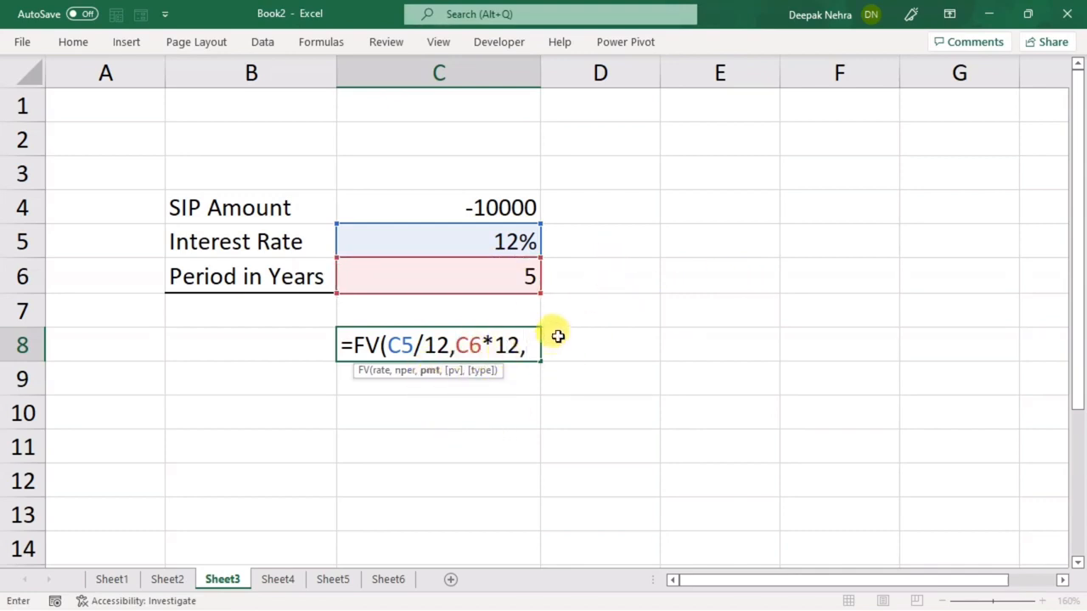
click(462, 197)
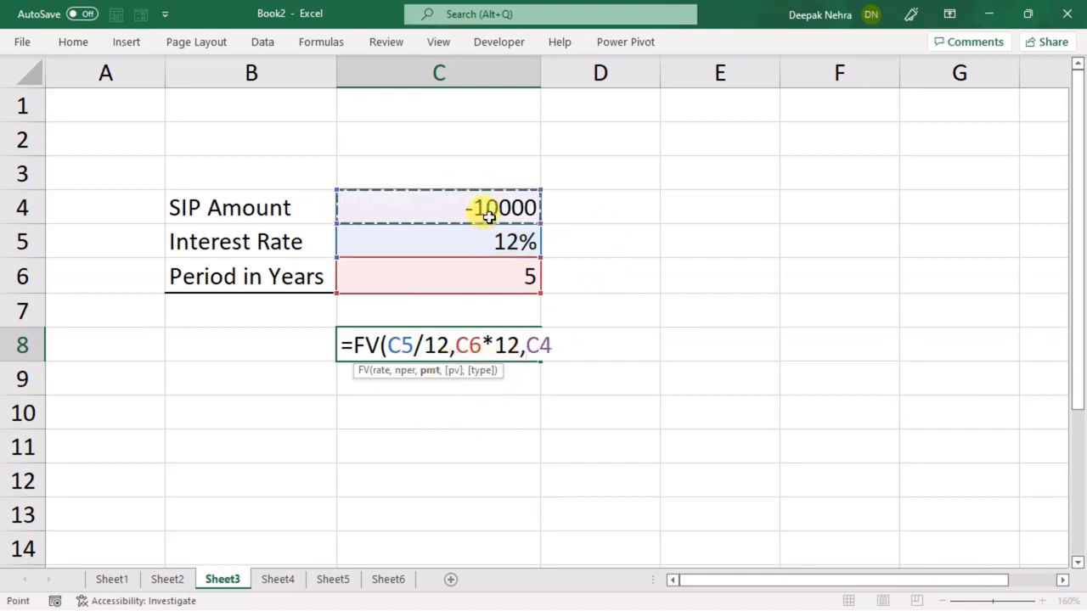
key(Return)
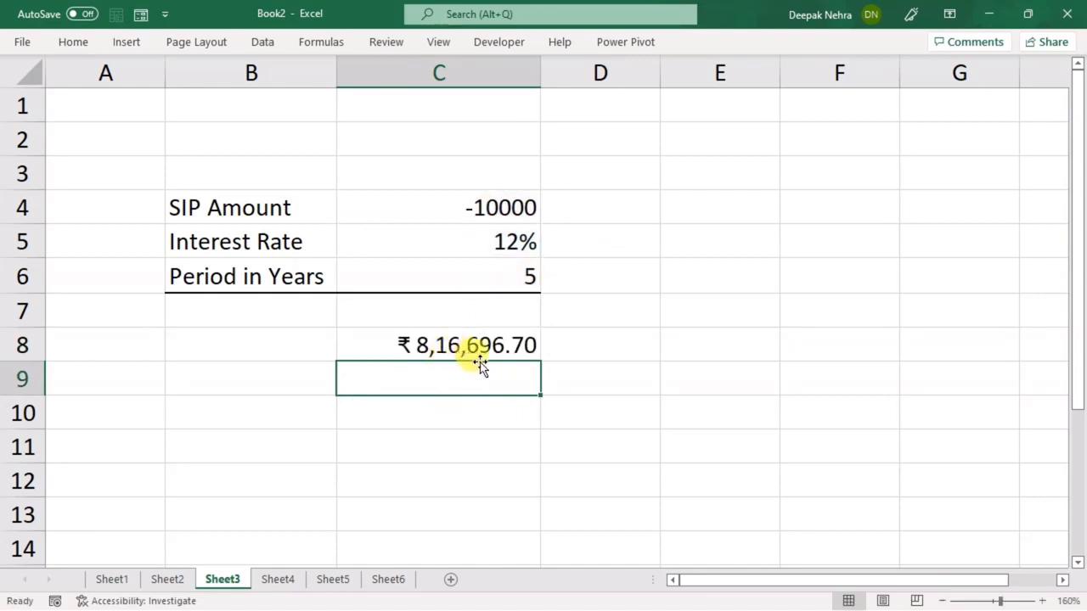
click(437, 344)
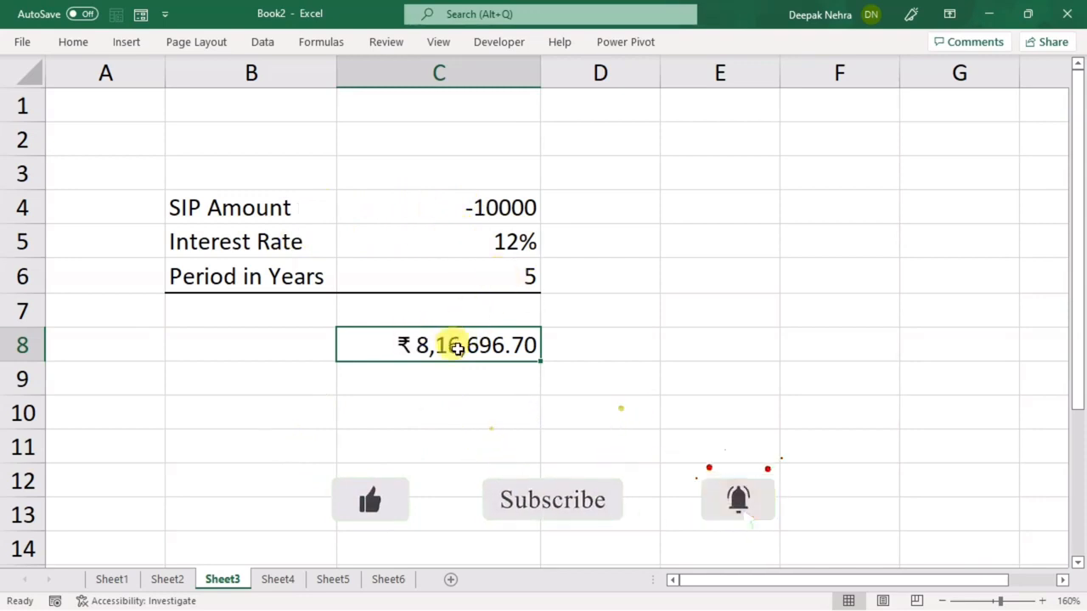
- On Sheet4, clear cell C7 and start an FV formula there with C4 as the rate
click(278, 580)
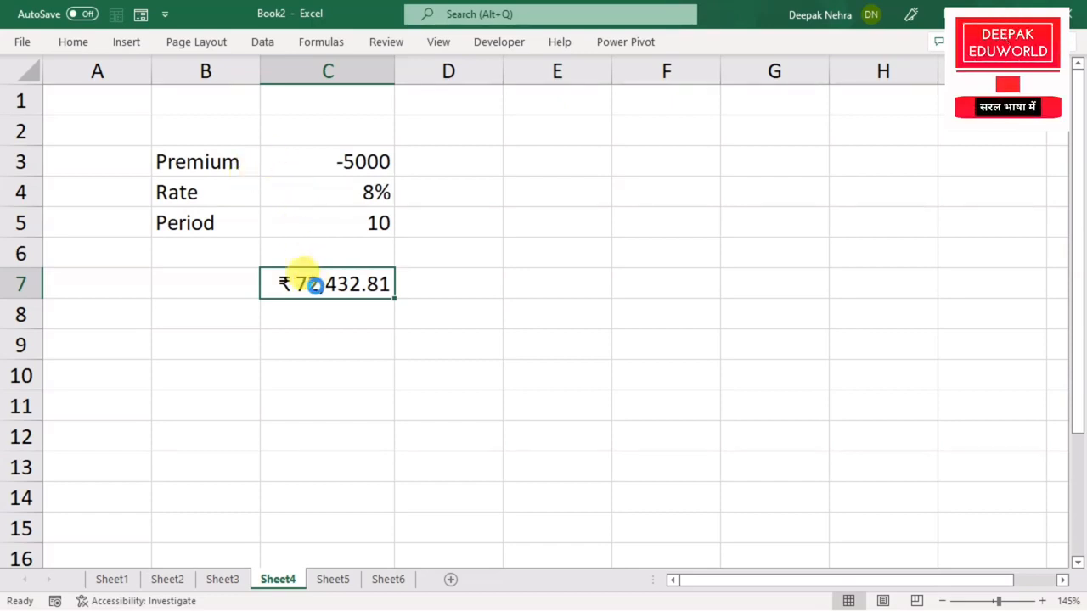
key(Delete)
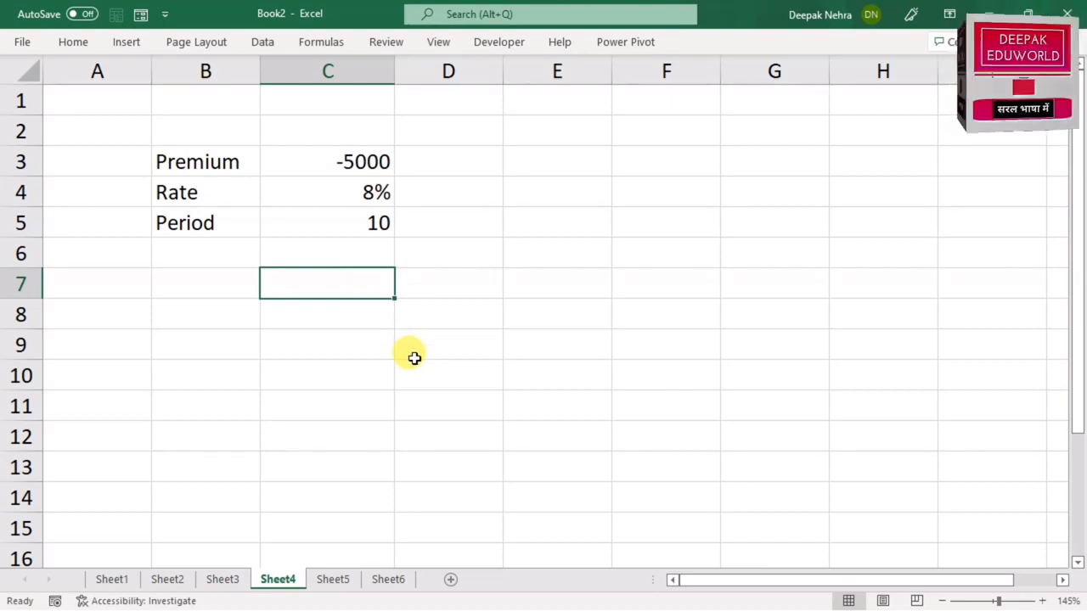
text(=)
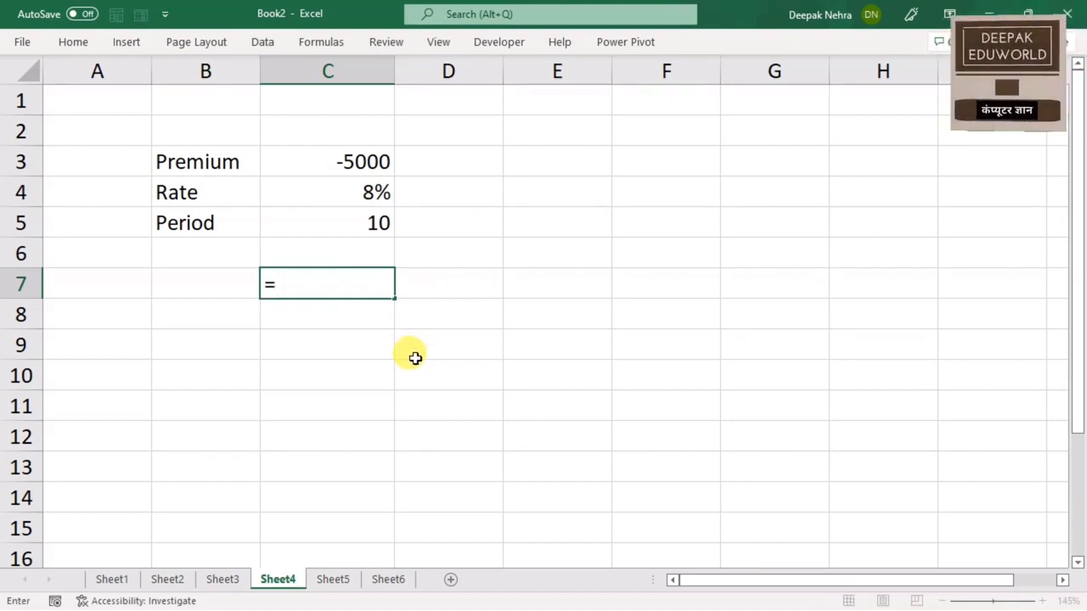
text(fv)
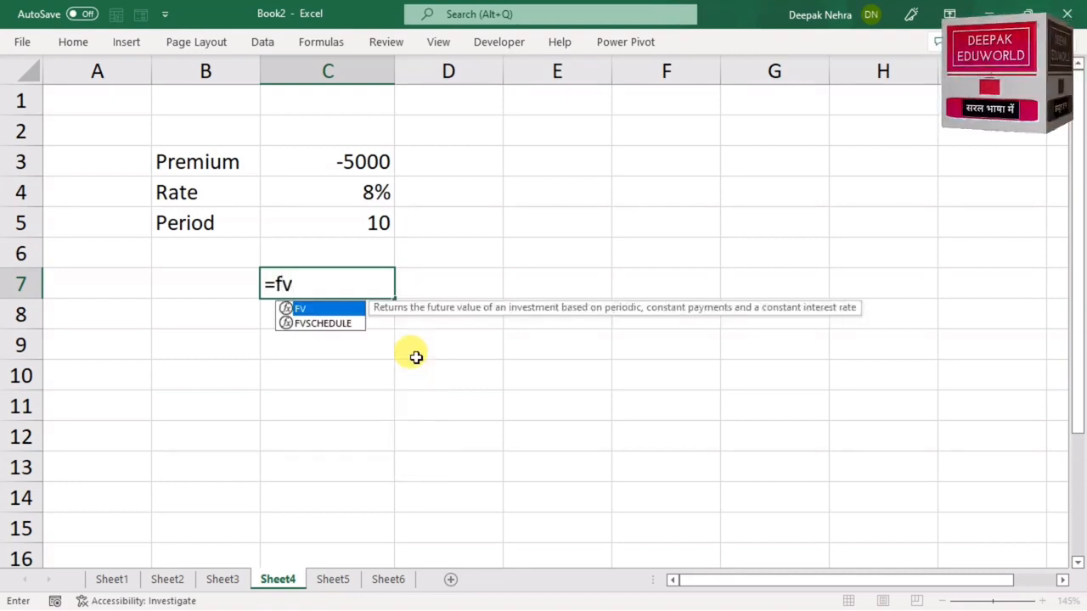
key(Tab)
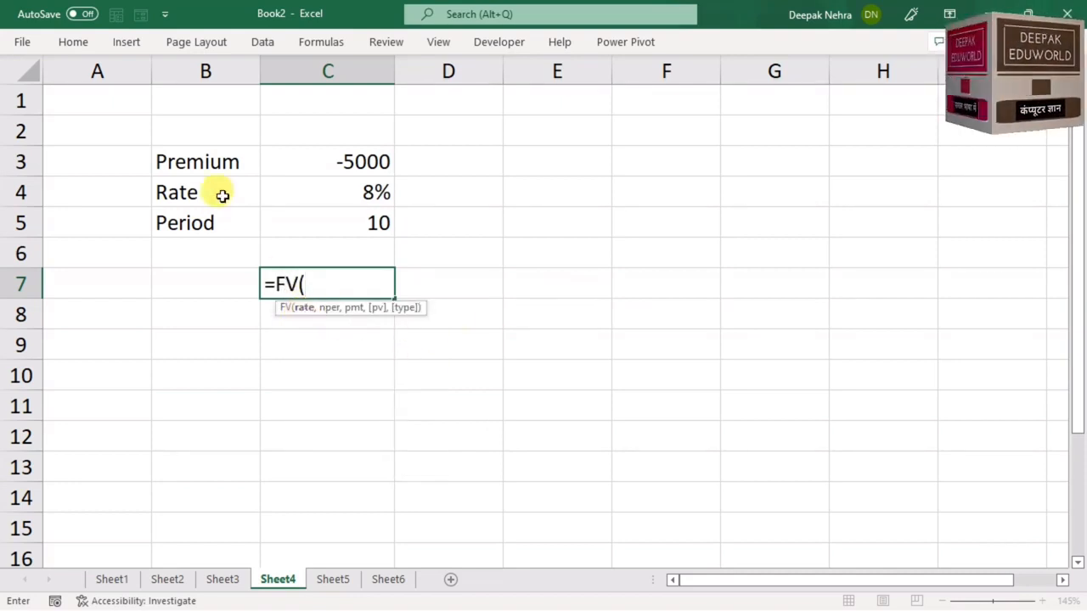
click(354, 193)
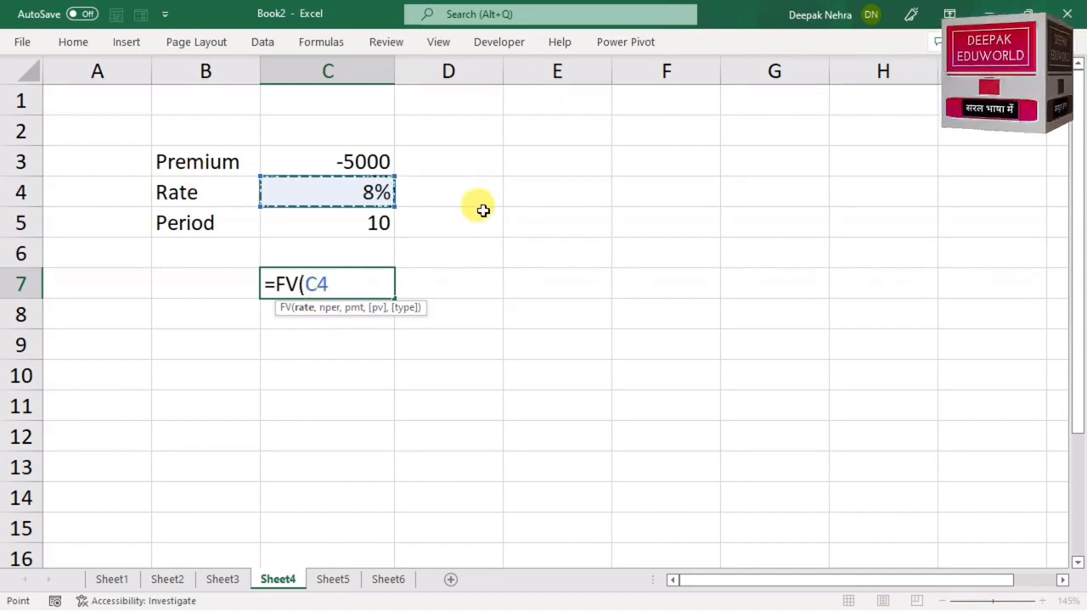
text(,)
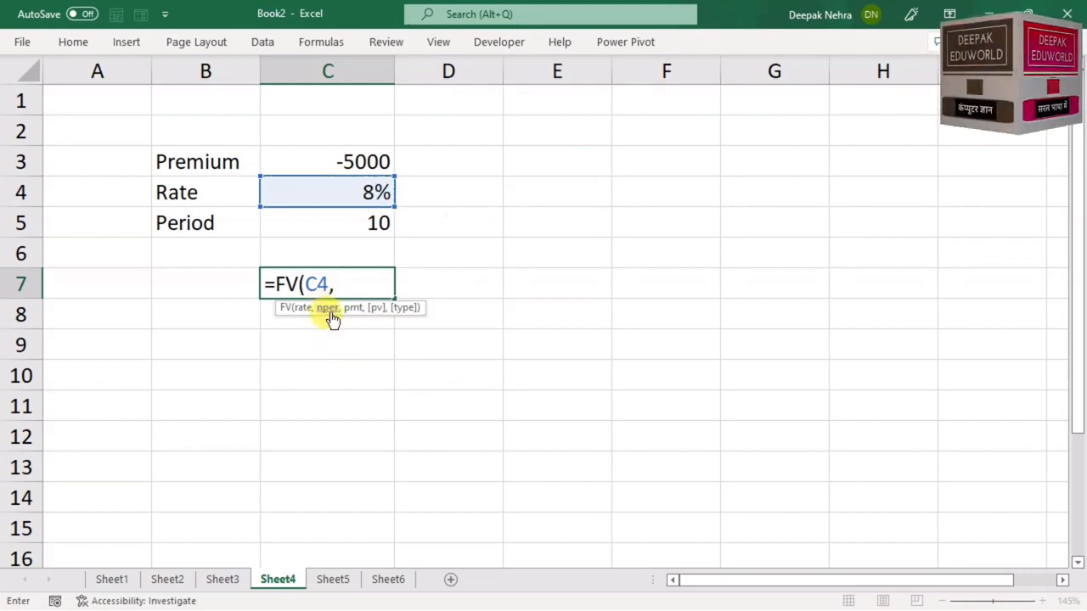
- Complete the FV formula in C7 with the period C5 as nper and the premium C3 as pmt
click(336, 226)
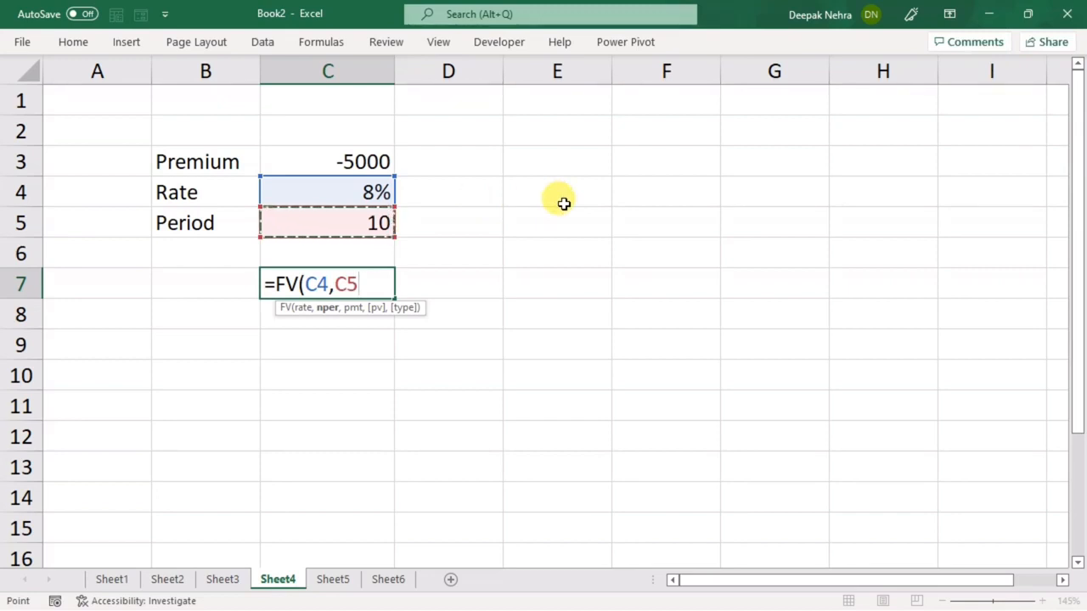
text(,)
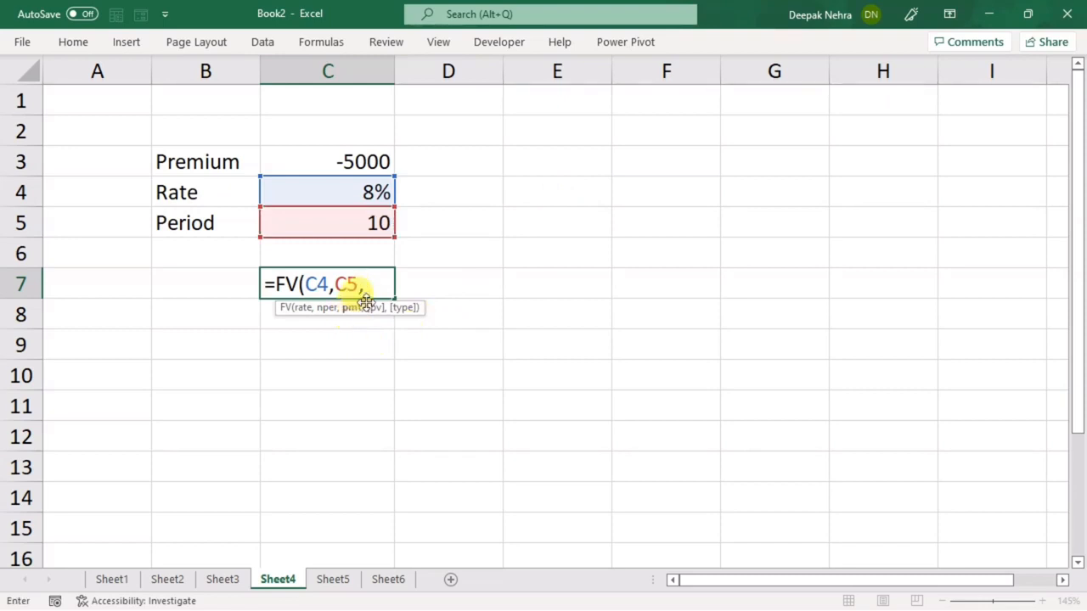
click(326, 161)
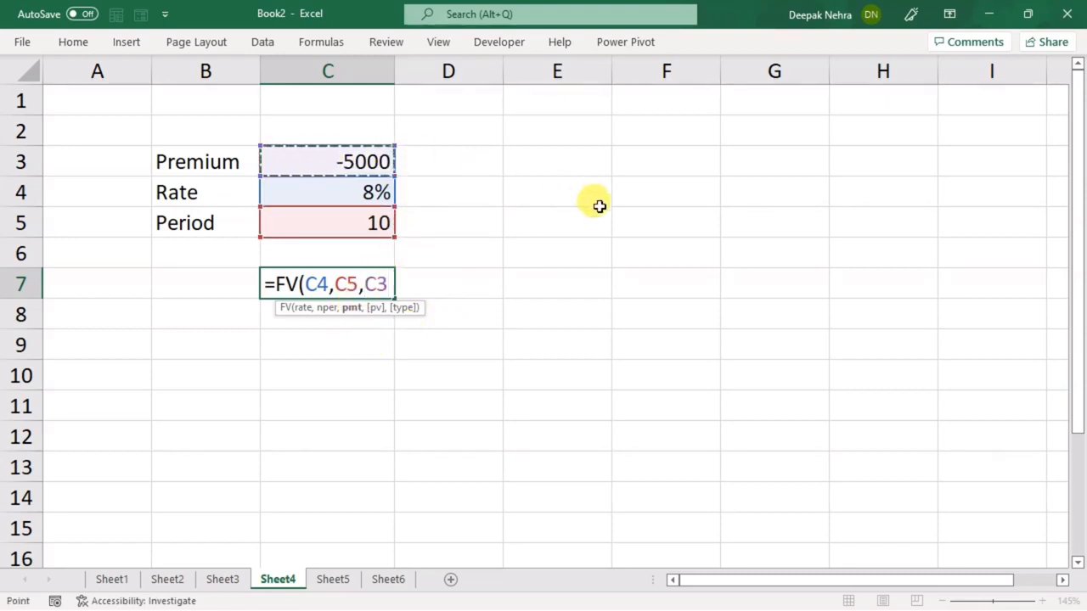
key(Return)
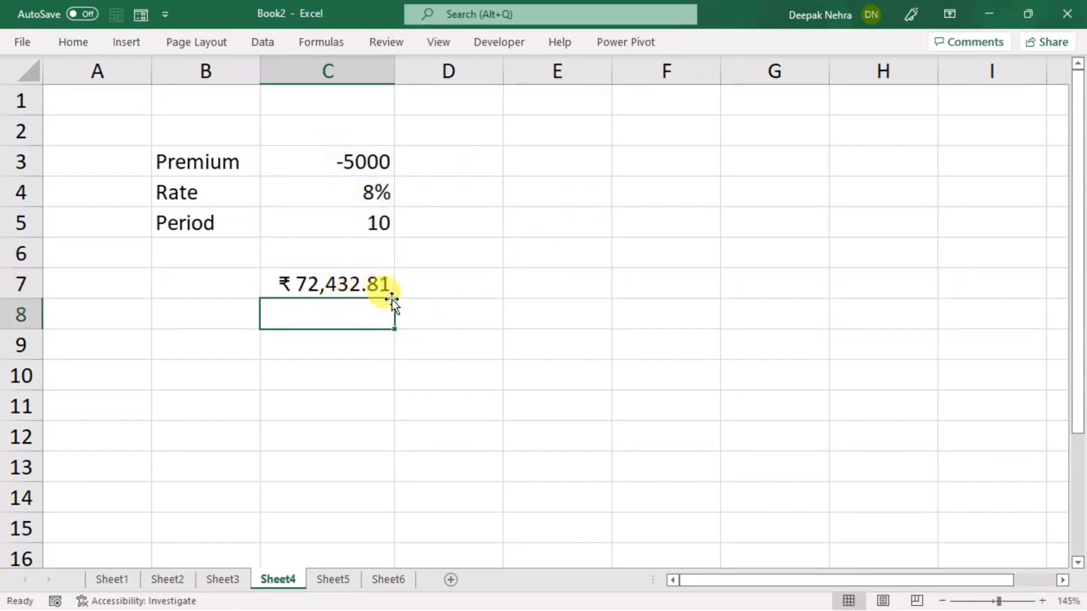
click(330, 284)
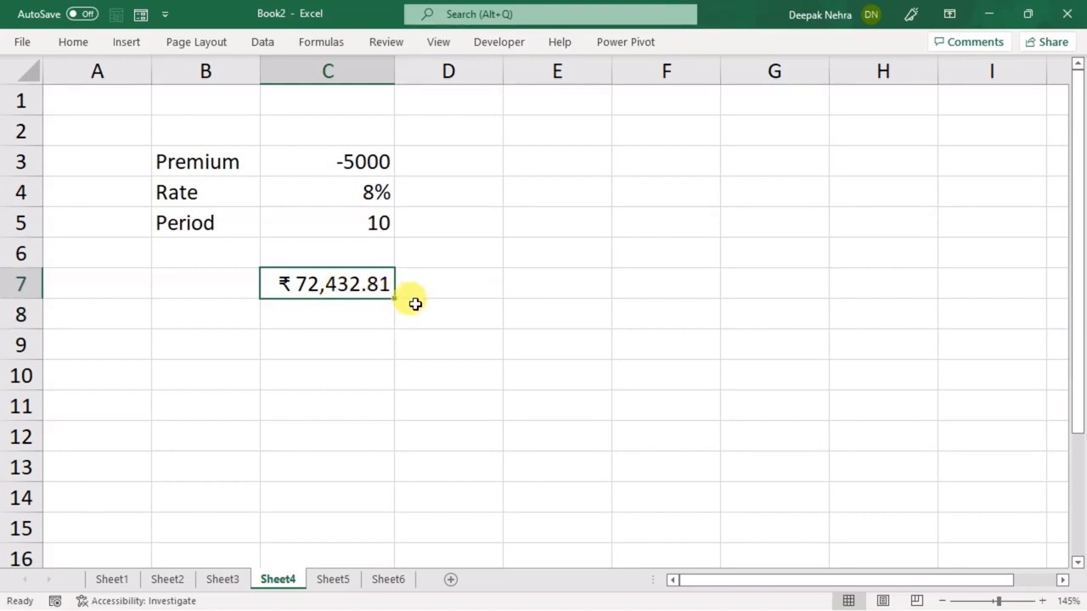
- On Sheet5, start a RATE formula in the Interest Rate cell C7 with C4*12 as nper
click(330, 579)
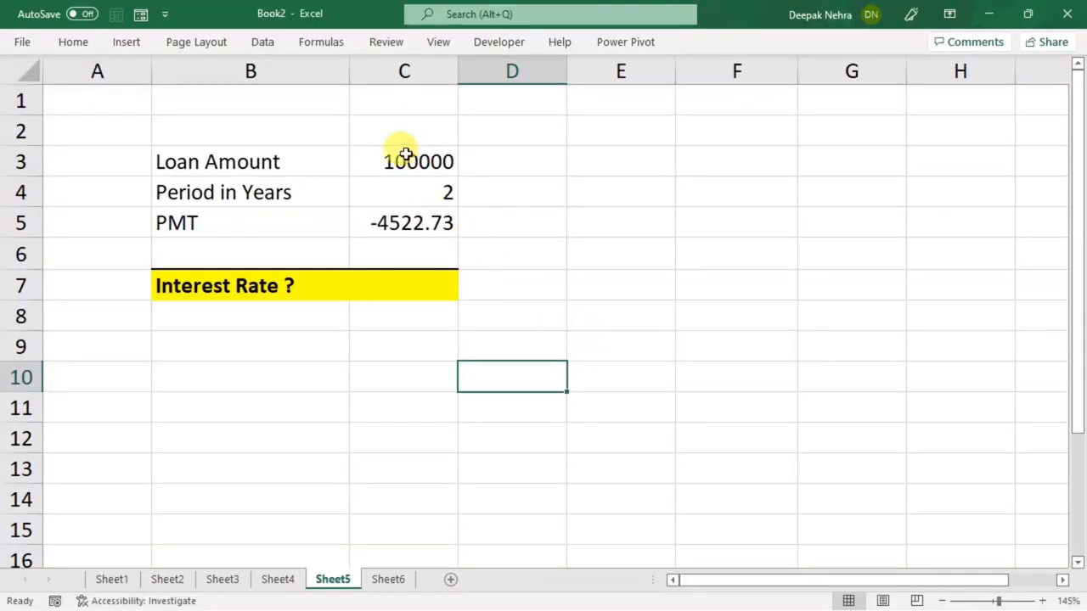
click(398, 223)
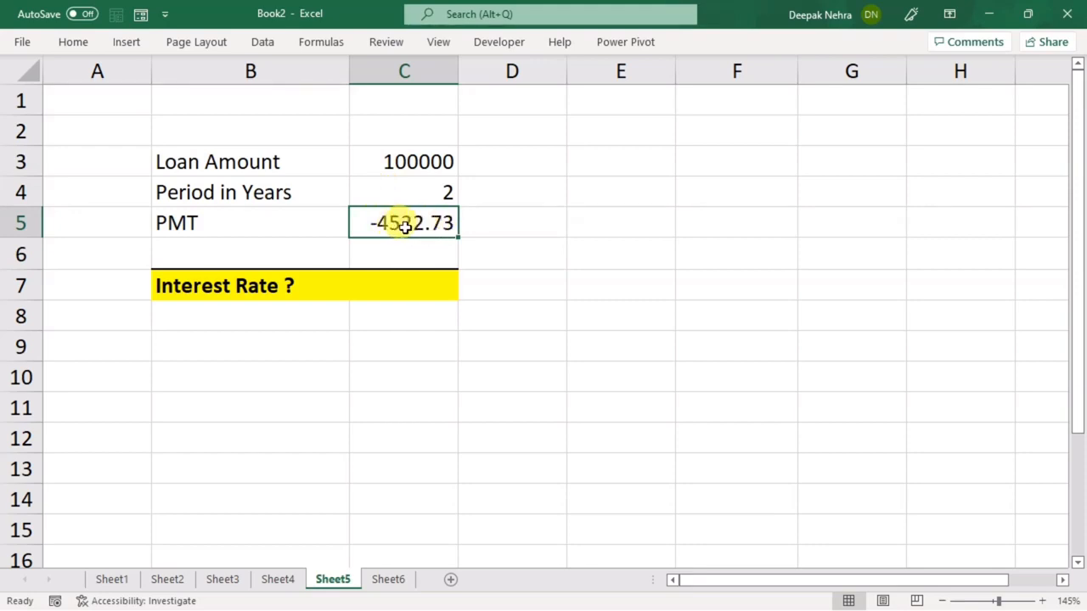
click(409, 284)
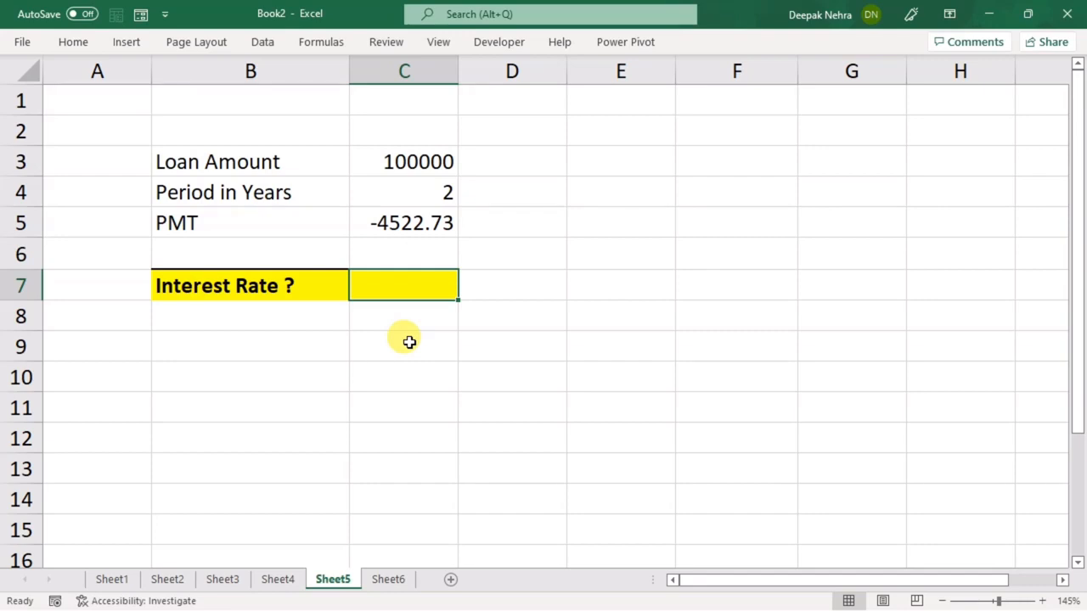
text(rate)
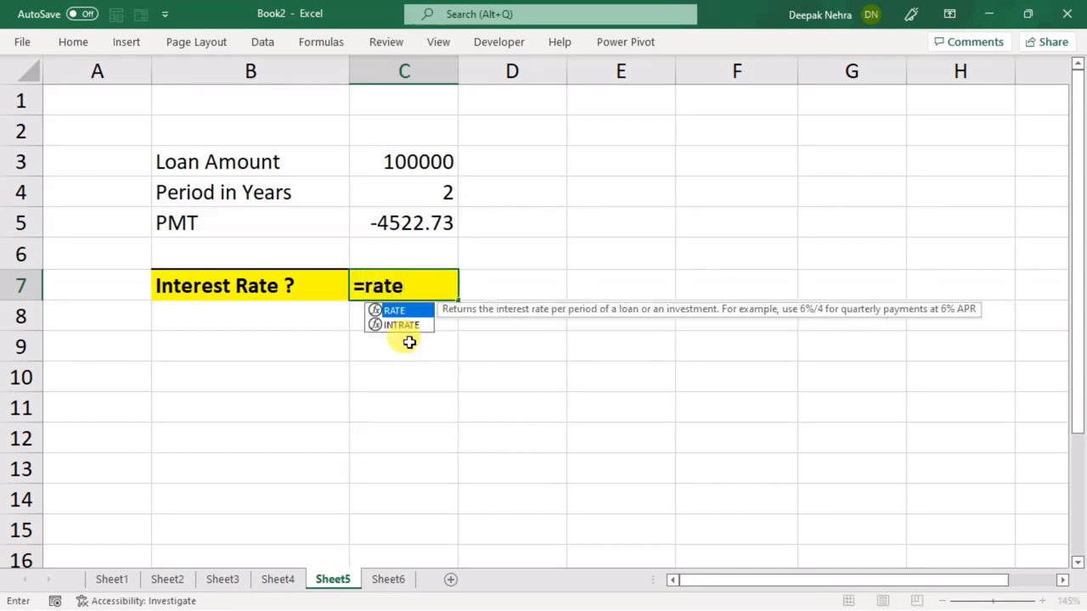
key(Tab)
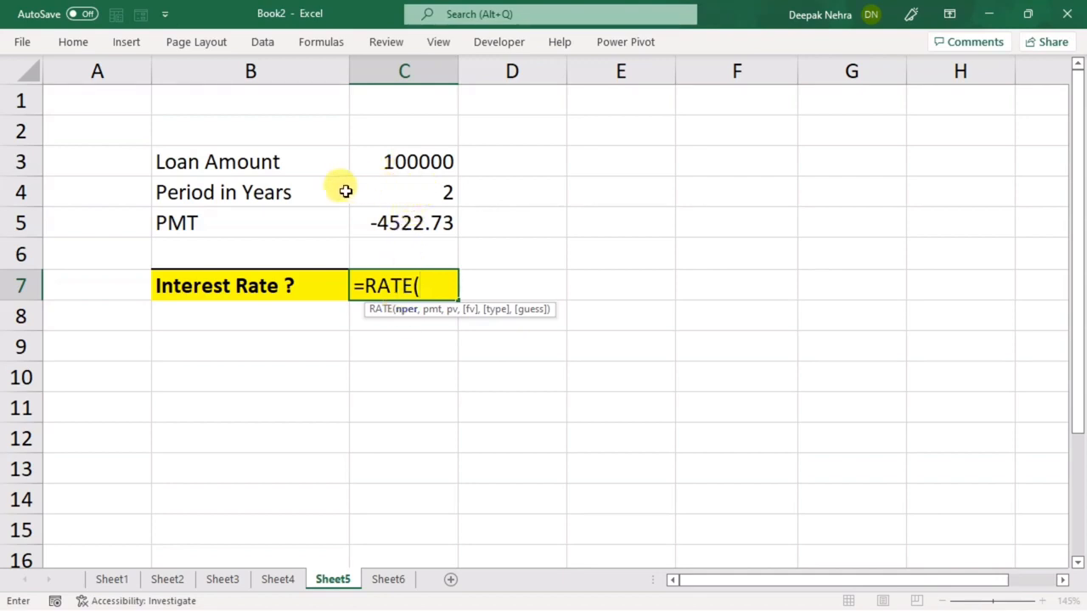
click(419, 188)
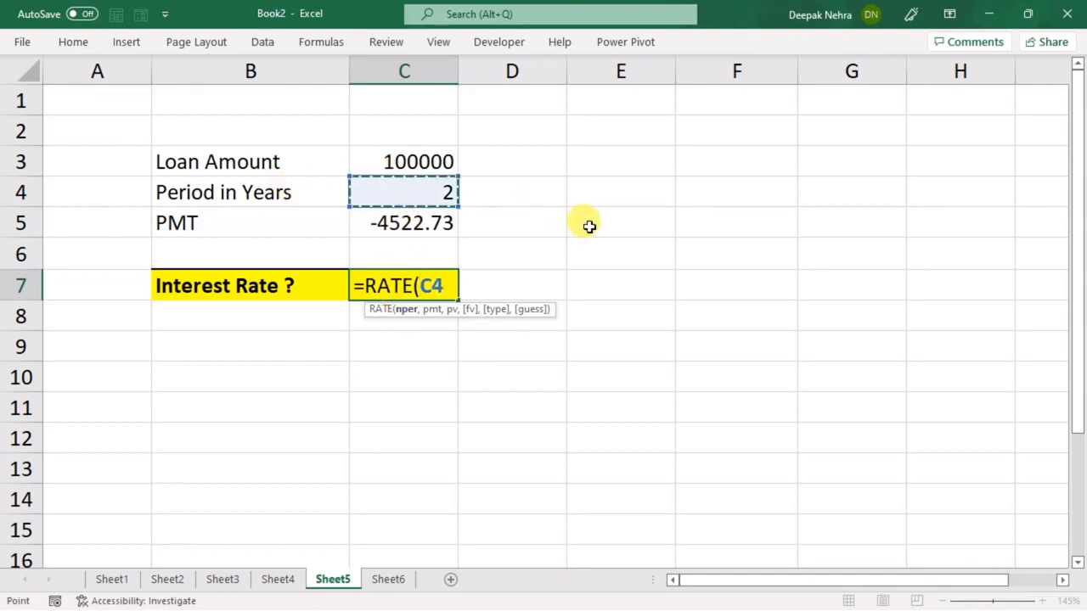
text(*)
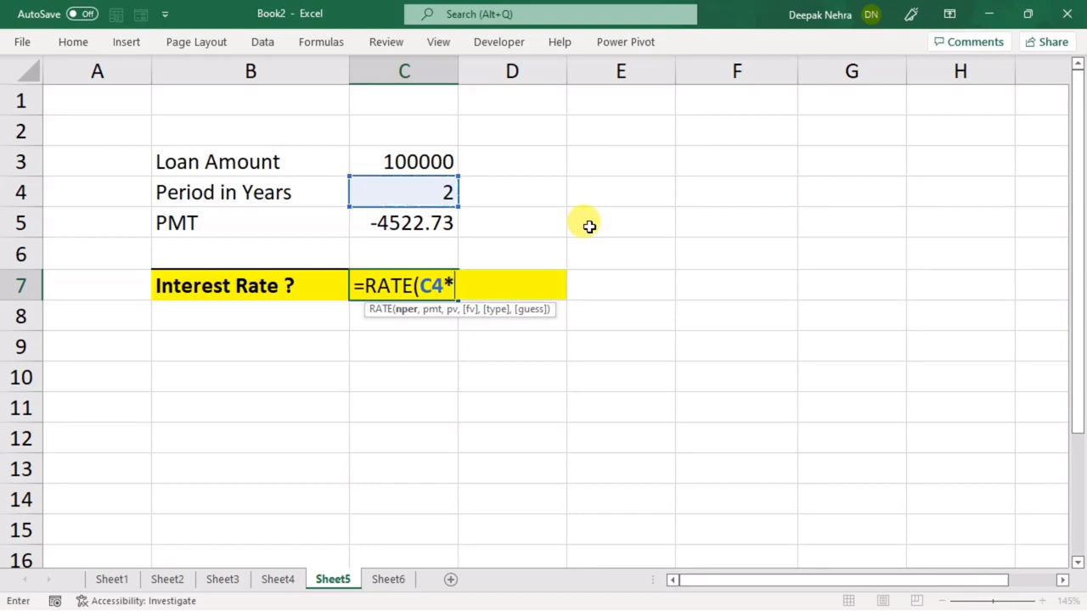
text(12,)
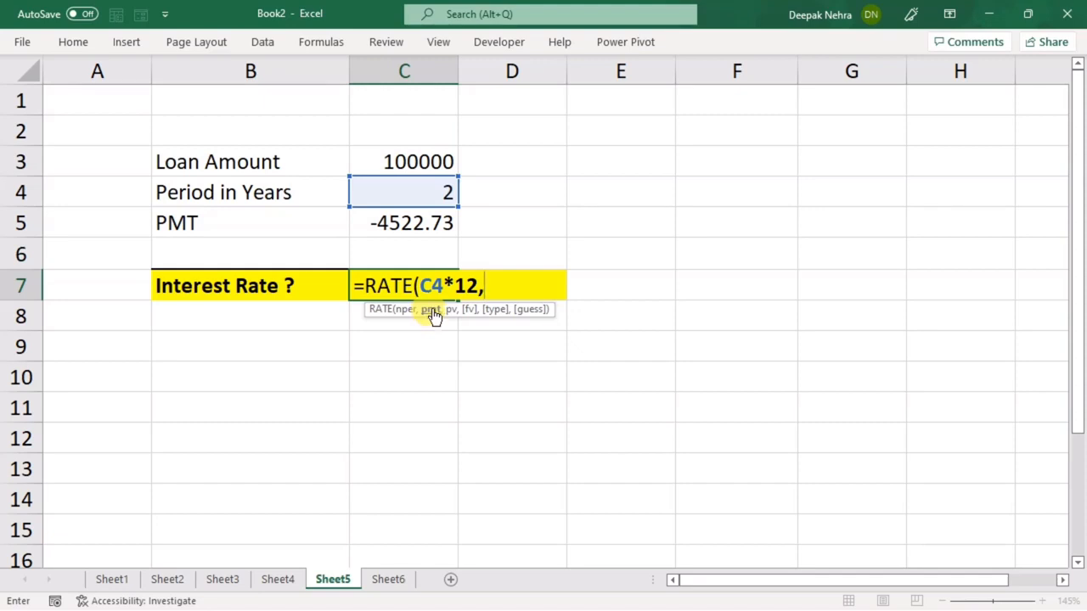
- Complete the RATE formula in C7 with C5 as pmt and the loan amount C3 as pv
click(435, 221)
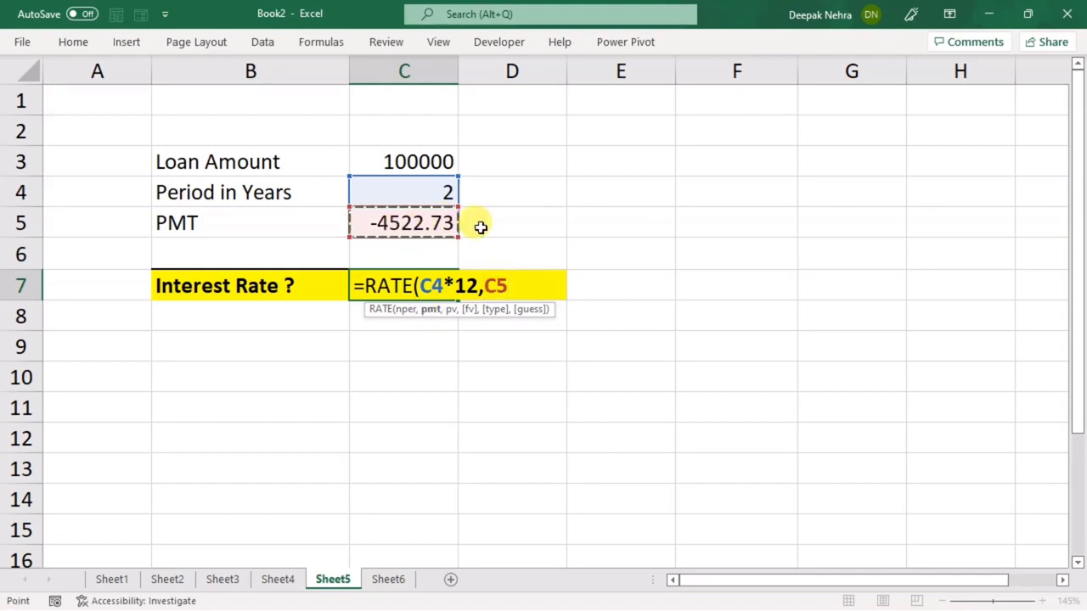
text(,)
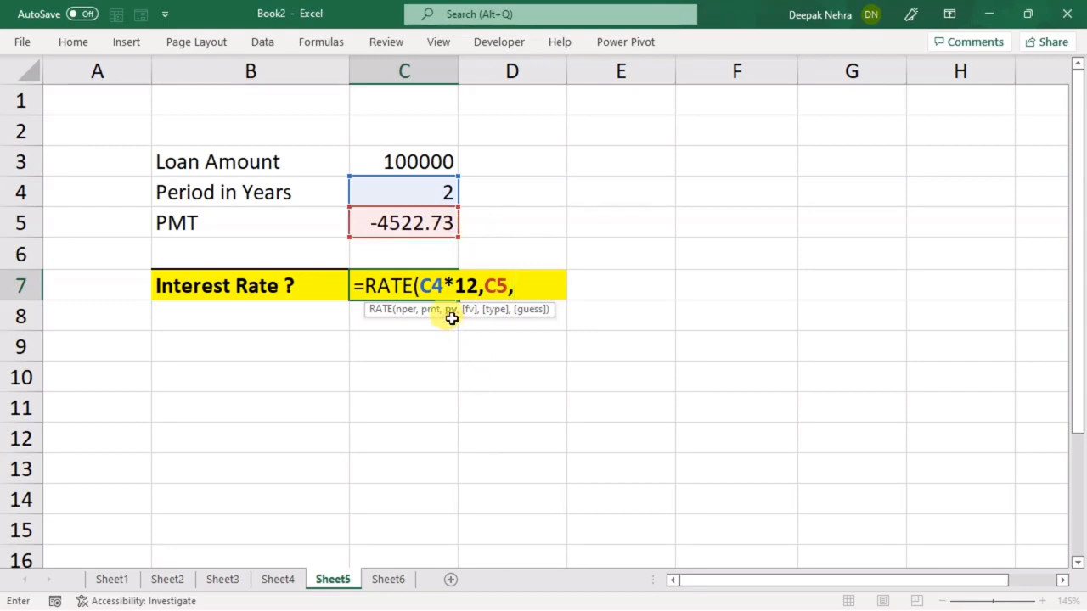
click(404, 161)
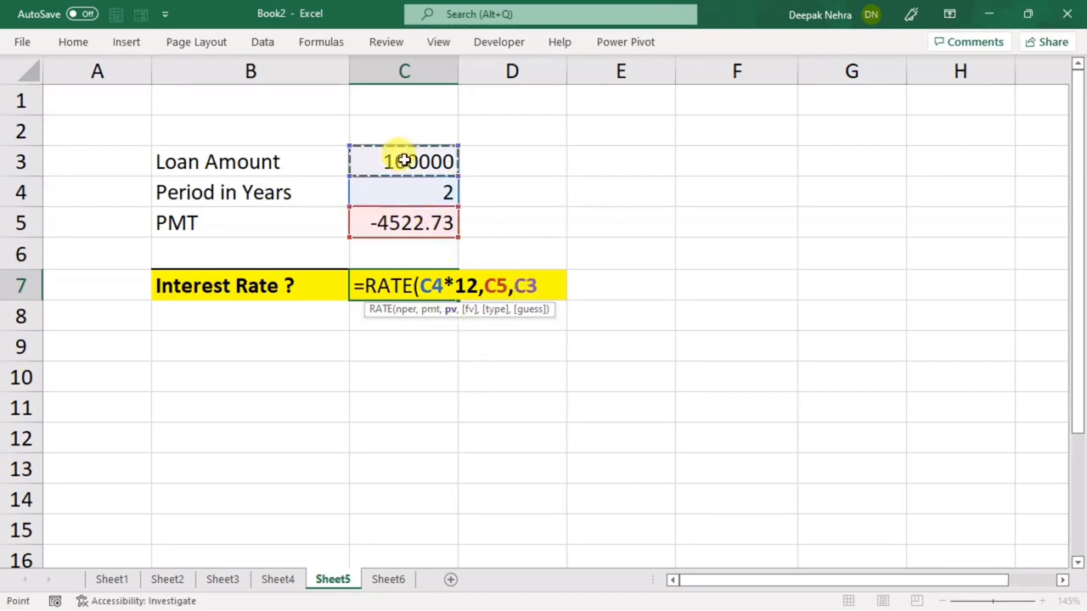
key(Return)
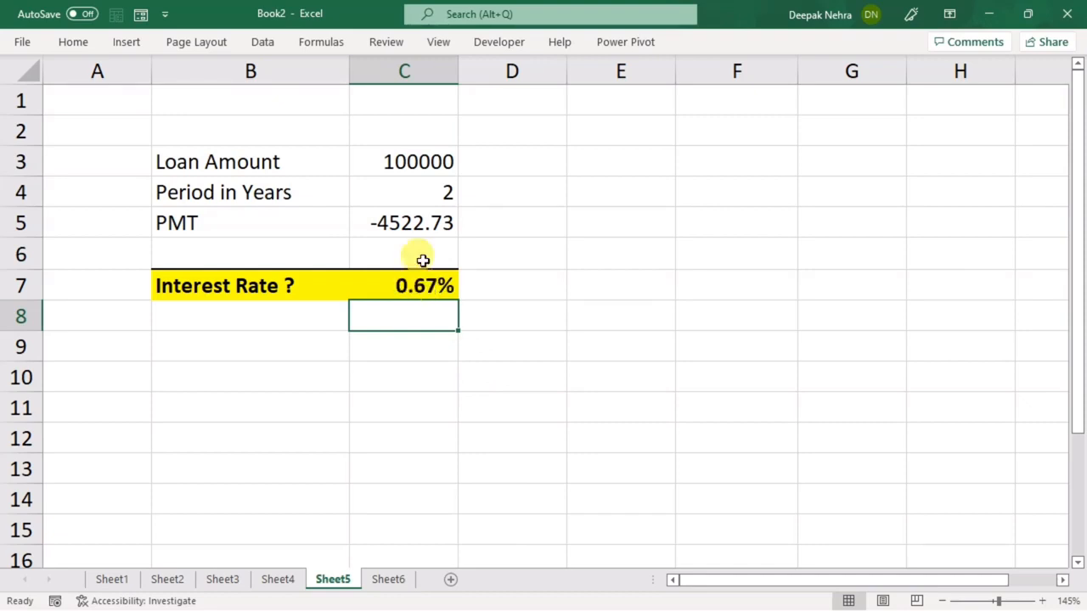
- Calculate the annual interest rate in D7 with the formula =C7*12
click(494, 283)
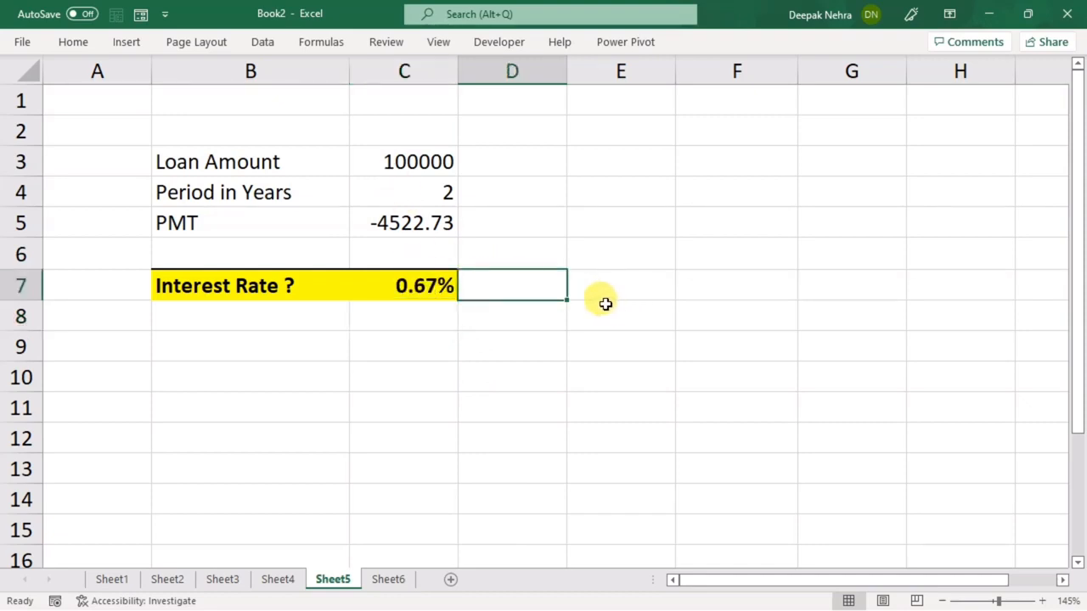
text(=)
click(450, 297)
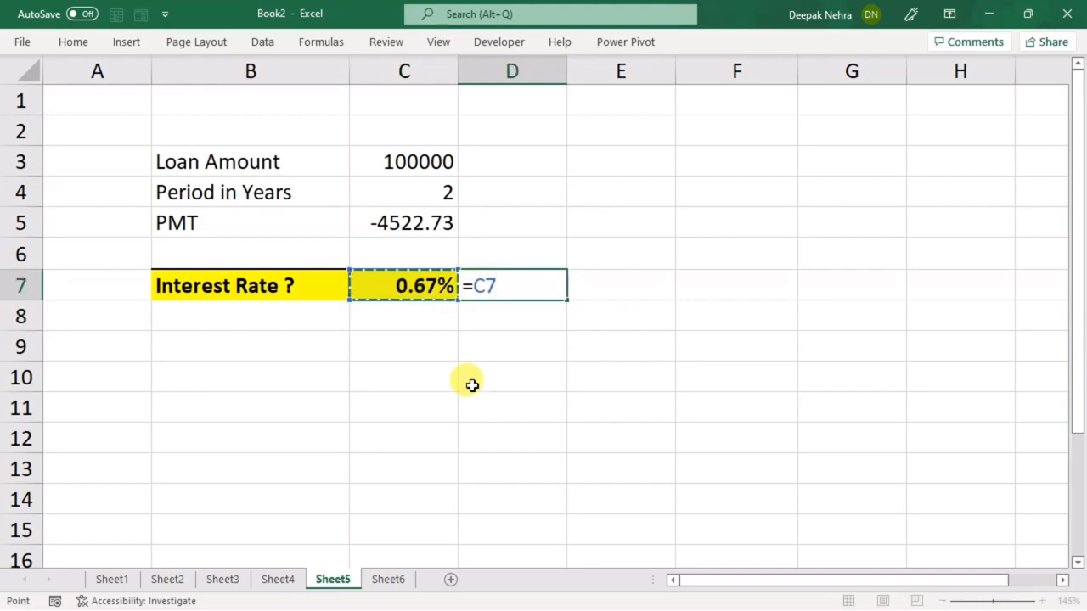
text(*)
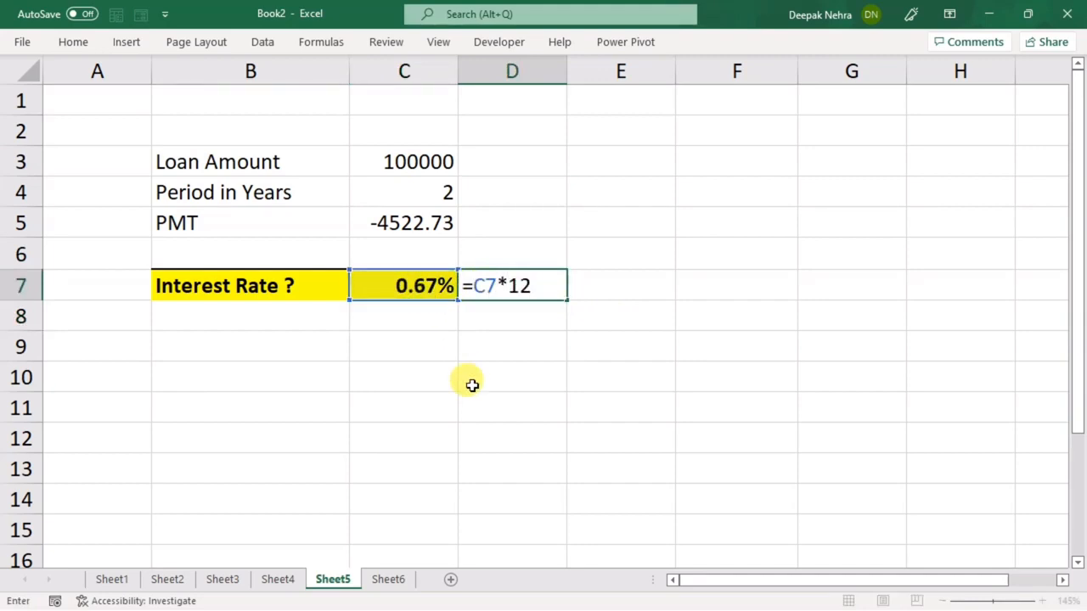
text(12)
key(Return)
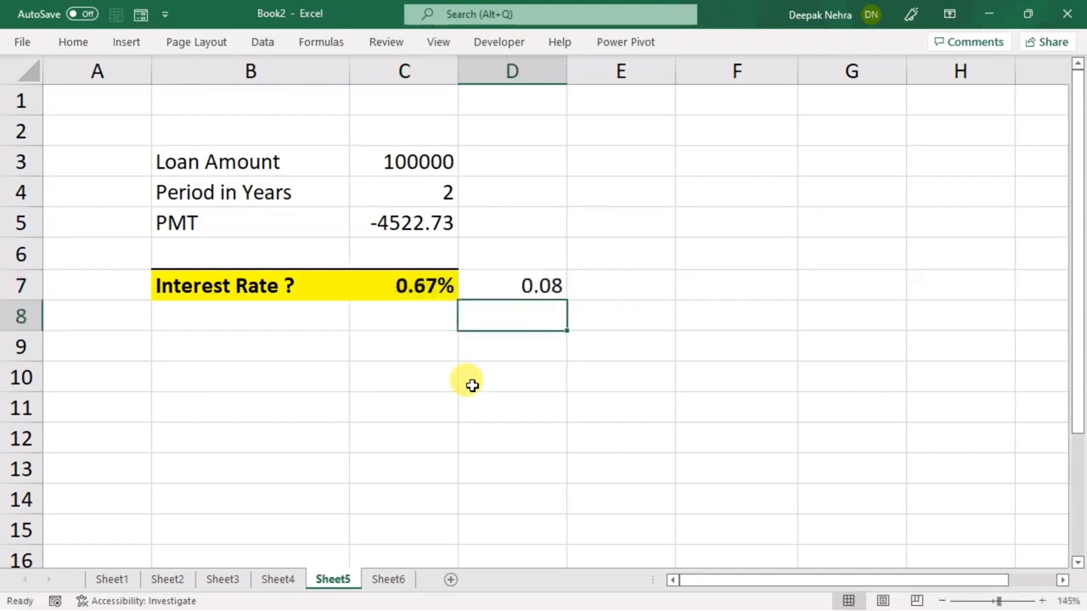
- Change the number format of the annual rate in D7 to Percentage
click(548, 290)
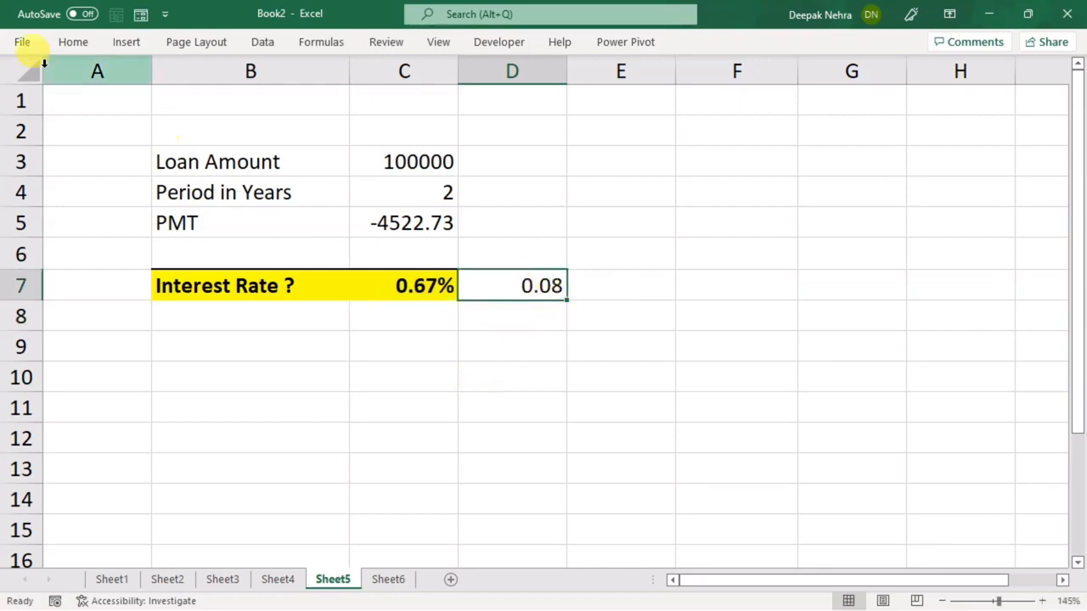
click(73, 42)
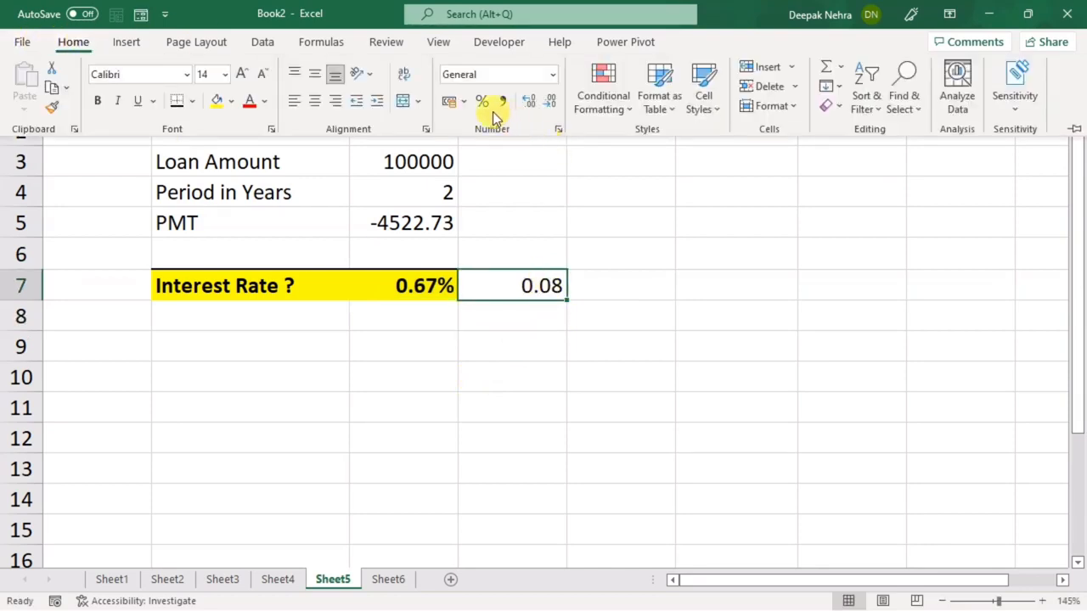
click(552, 75)
click(539, 382)
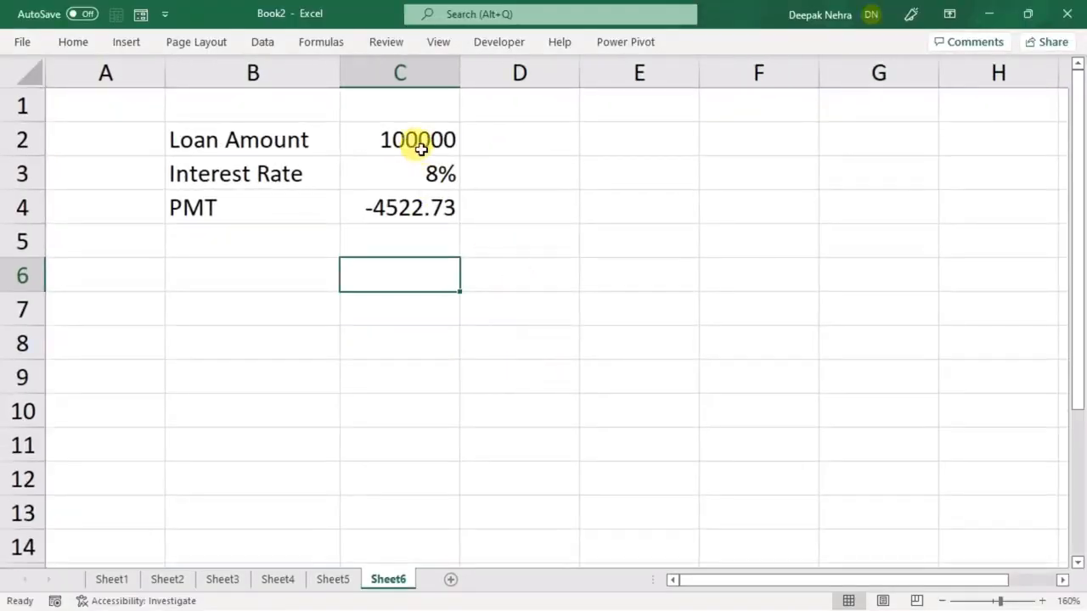
- On Sheet6, start an NPER formula in C6 with the interest rate C3/12 as the rate
click(421, 141)
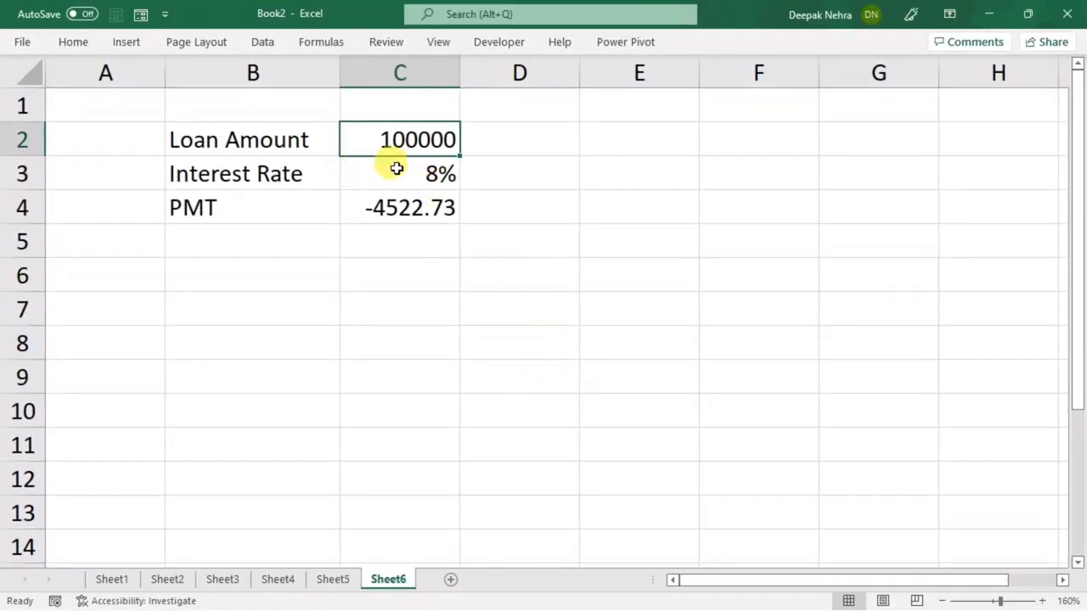
click(395, 169)
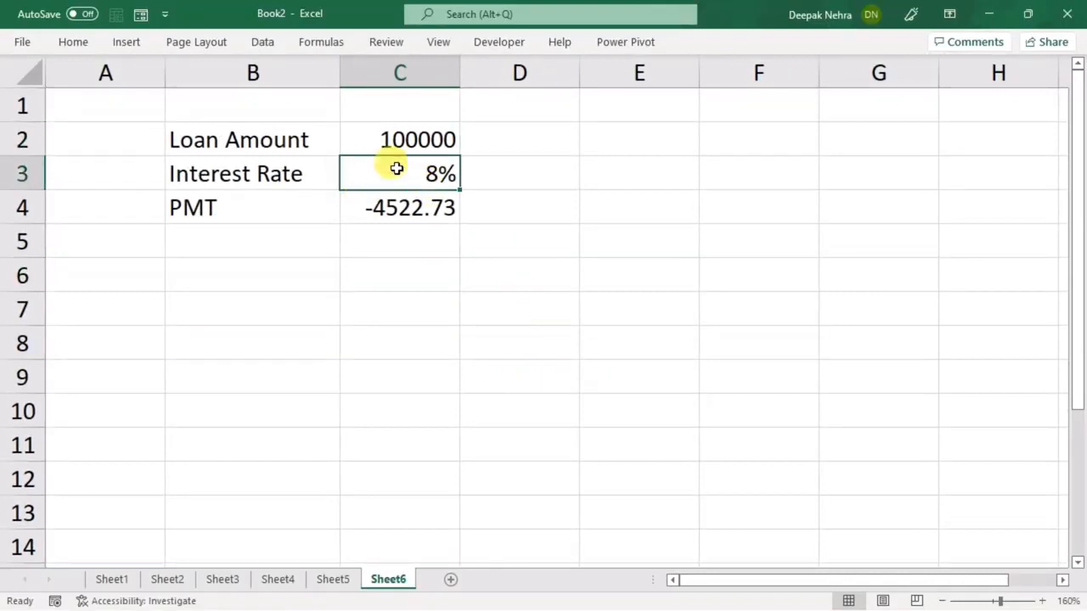
click(428, 208)
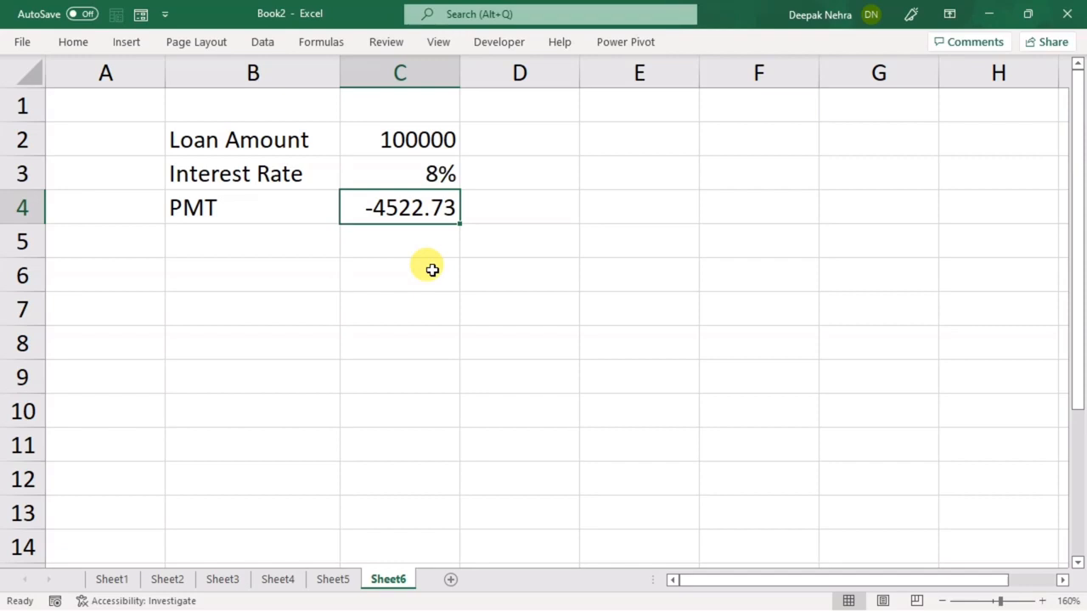
click(395, 272)
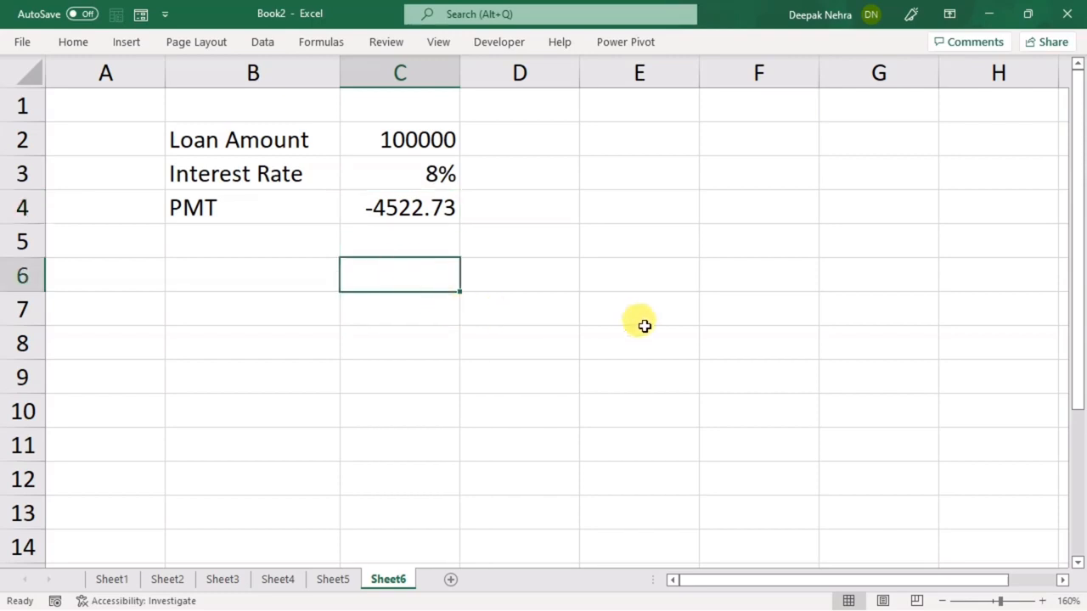
text(=)
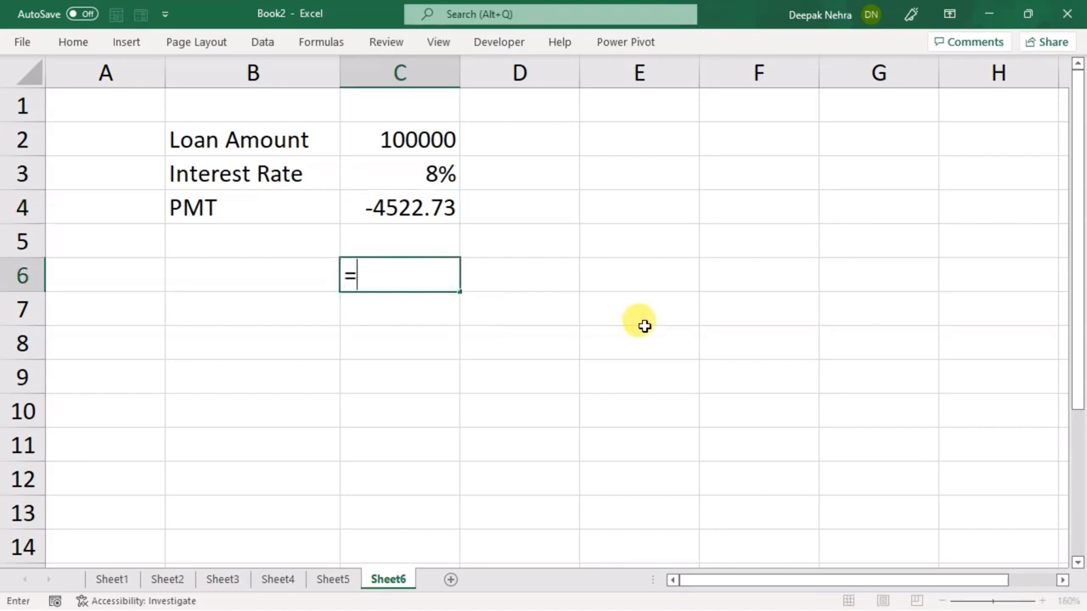
text(nper)
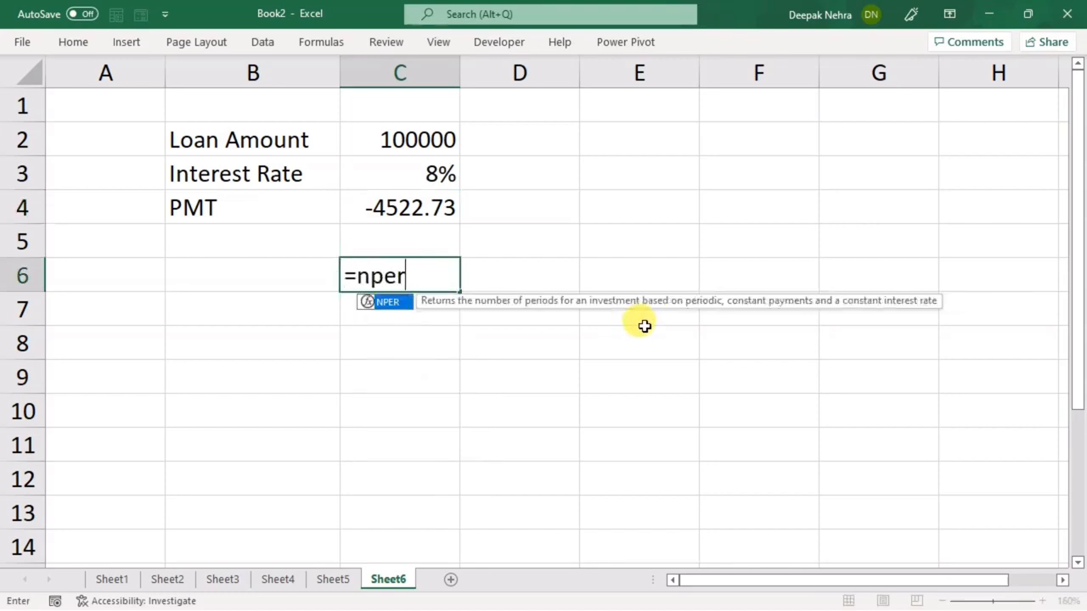
key(Tab)
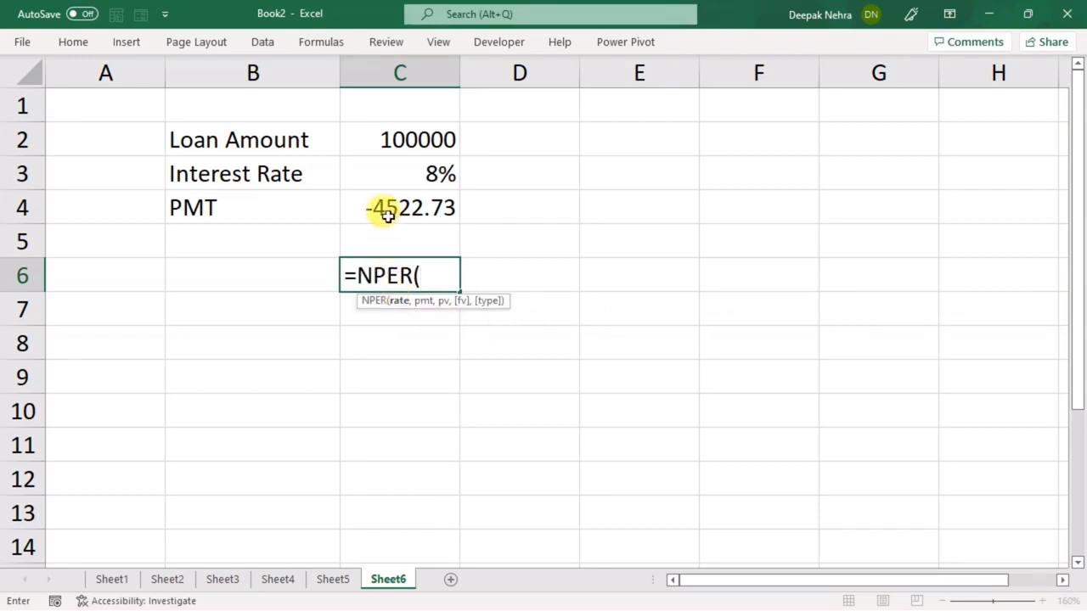
click(400, 176)
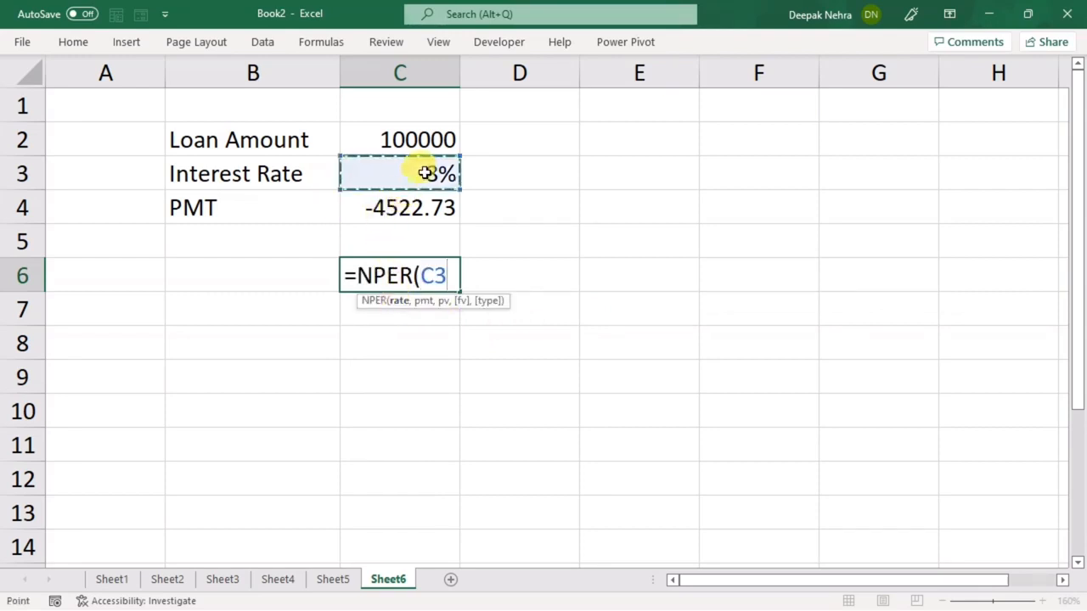
text(/12)
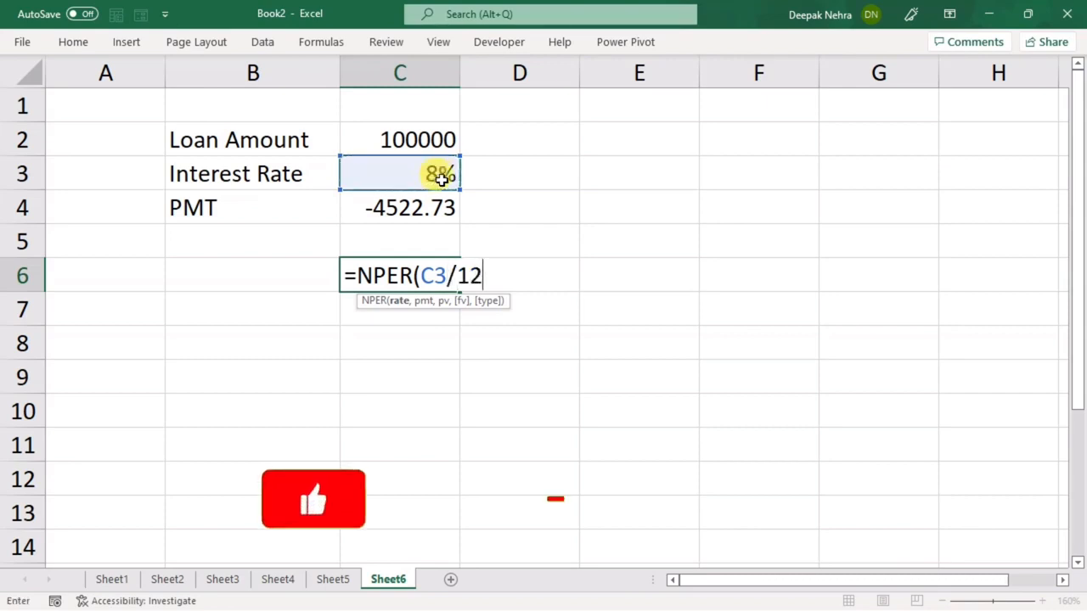
text(,)
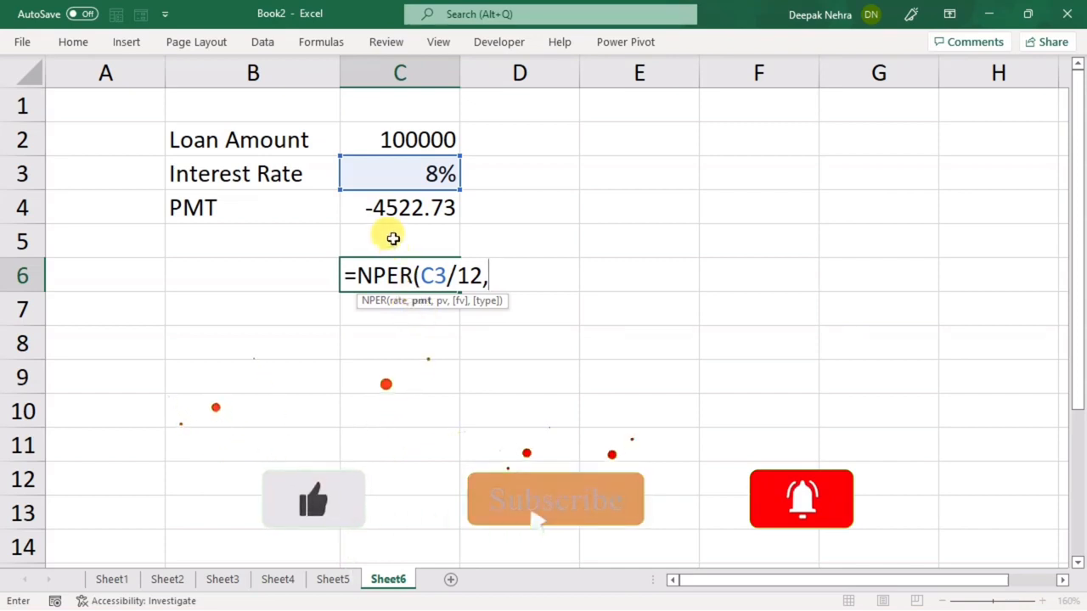
- Complete the NPER formula in C6 with C4 as pmt and the loan amount C2 as pv
click(423, 209)
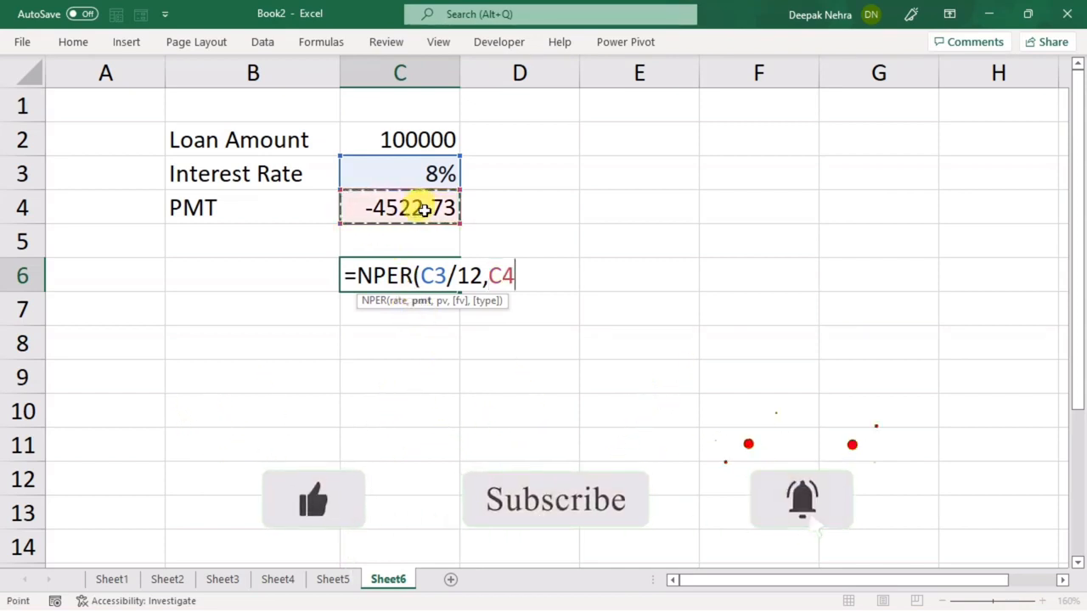
text(,)
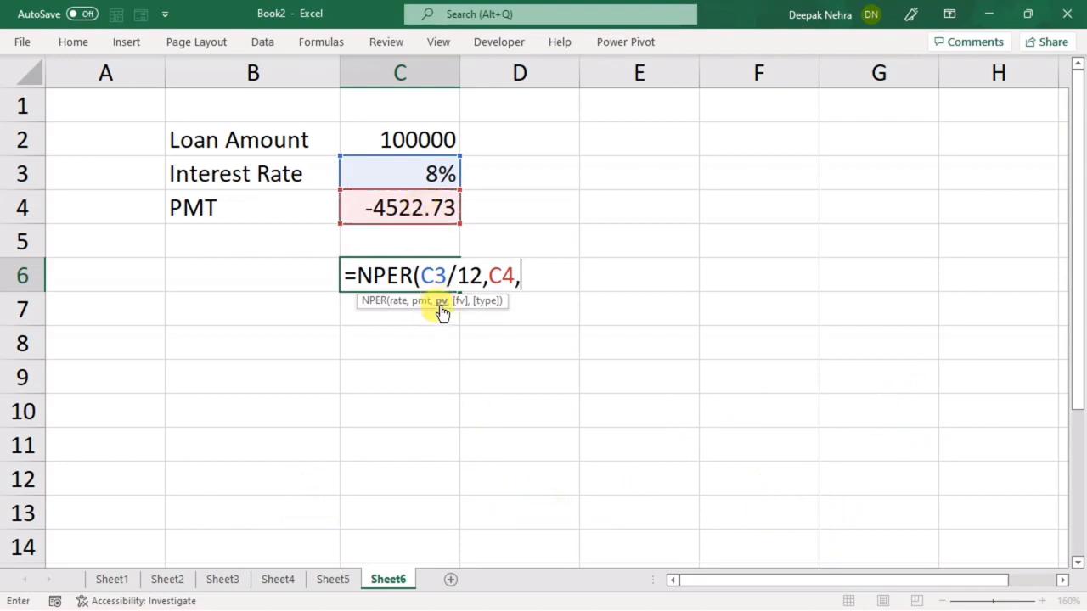
click(407, 132)
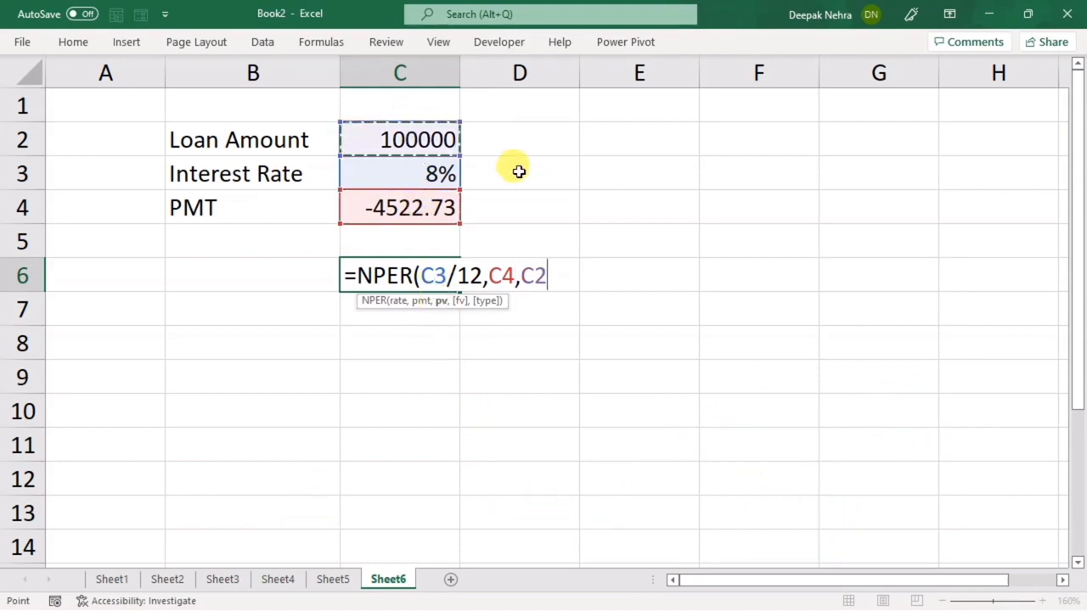
key(Return)
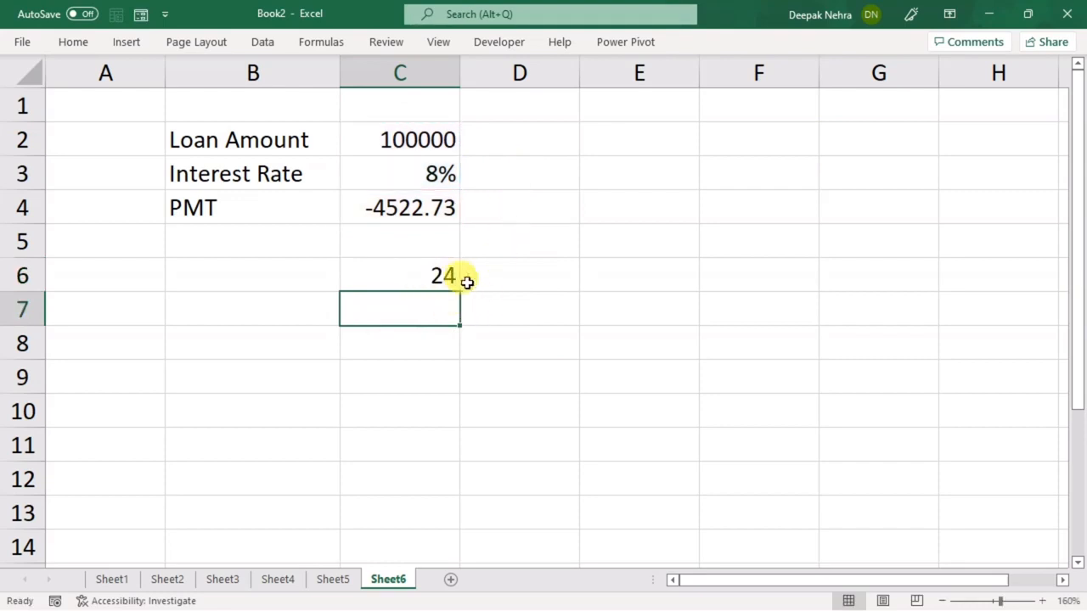